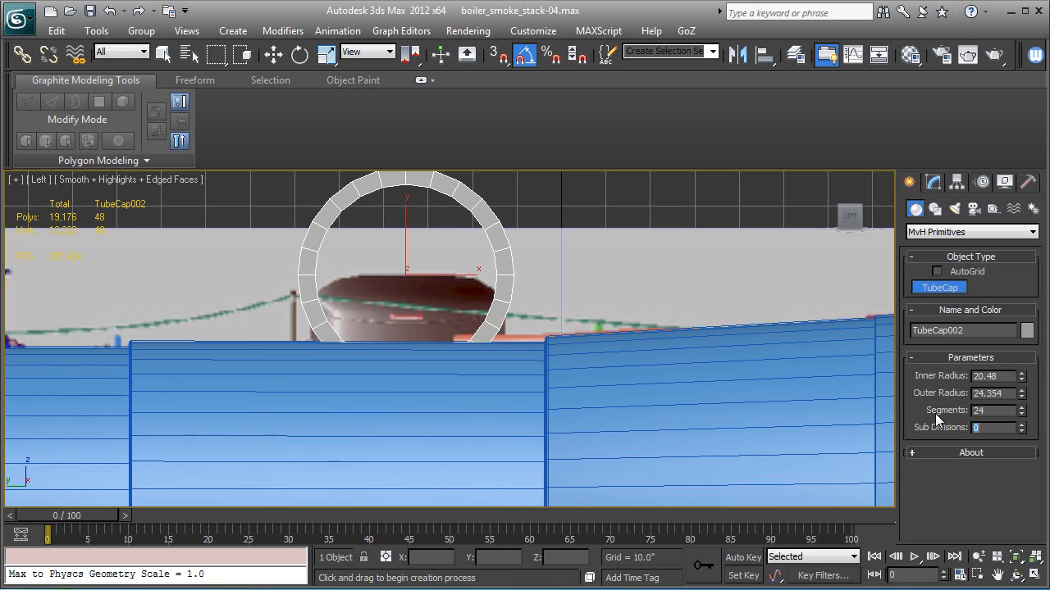
- Rotate the tube cap ring 90 degrees so it lies flat above the boiler, and examine it in perspective
left_click(933, 182)
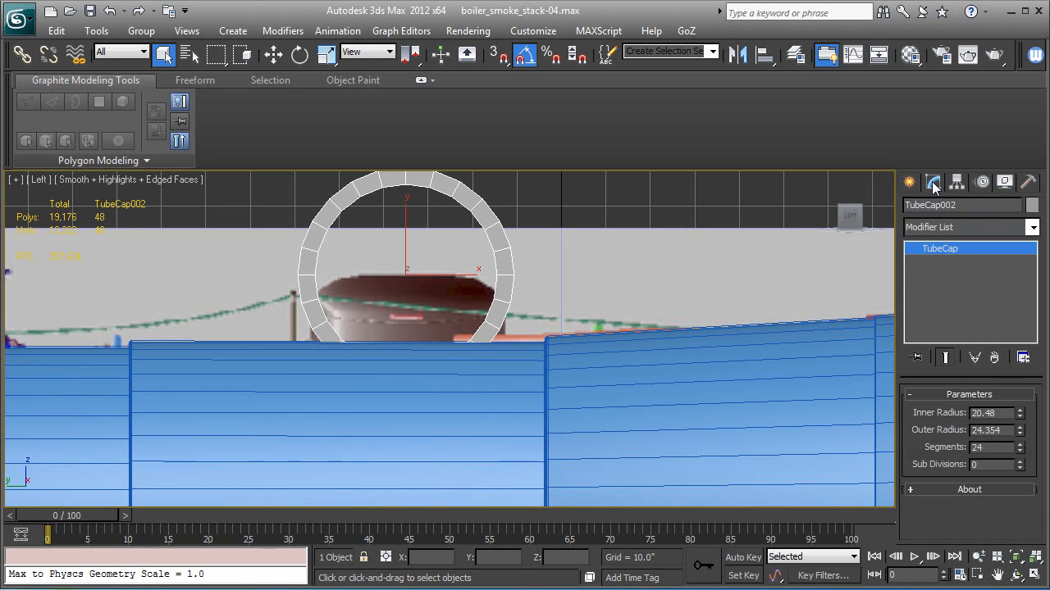
left_click(300, 55)
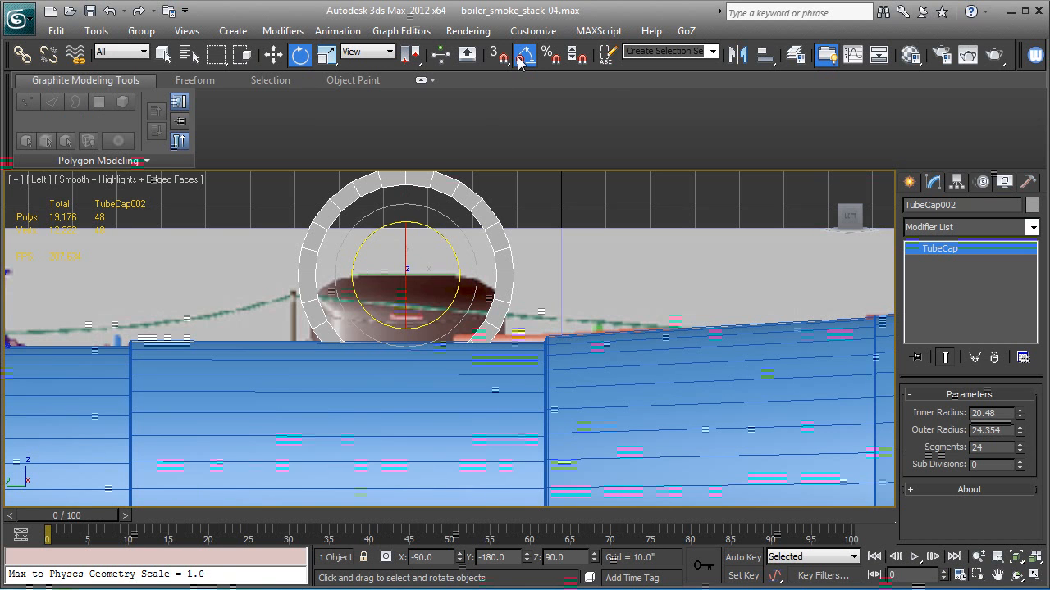
left_click_drag(408, 261, 422, 179)
key("p")
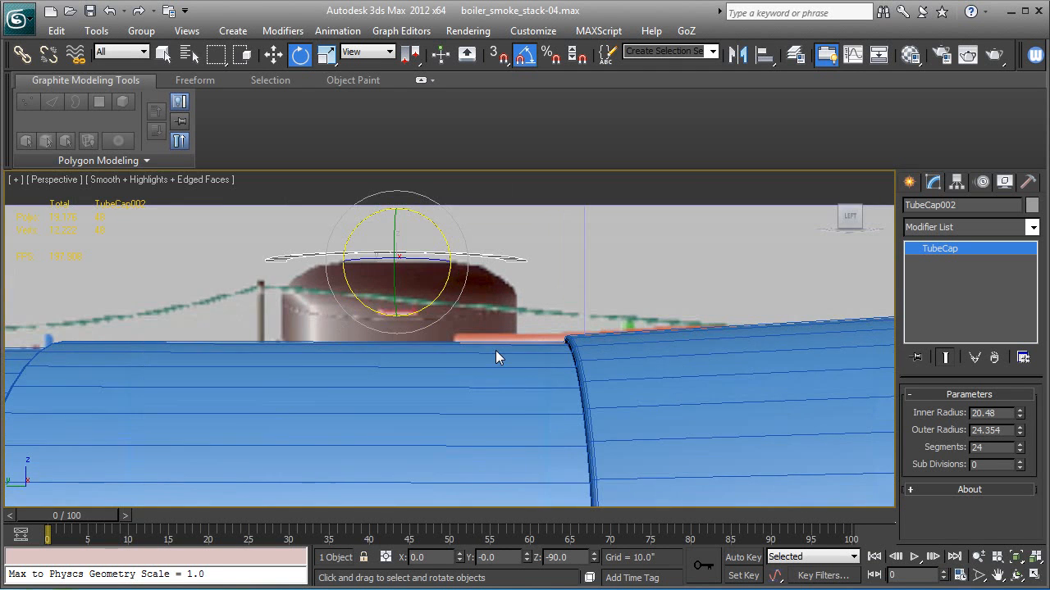
key("z")
middle_click_drag(428, 400, 539, 414, "alt")
scroll(549, 448, "down", 2)
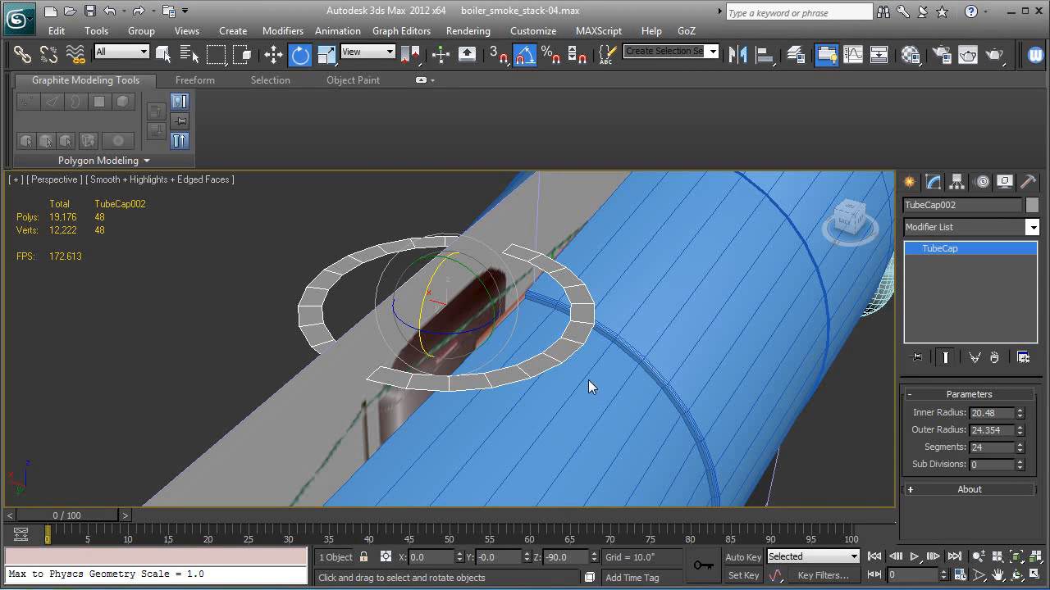
- Convert the tube cap to an Editable Poly and enter its vertex level
right_click(950, 245)
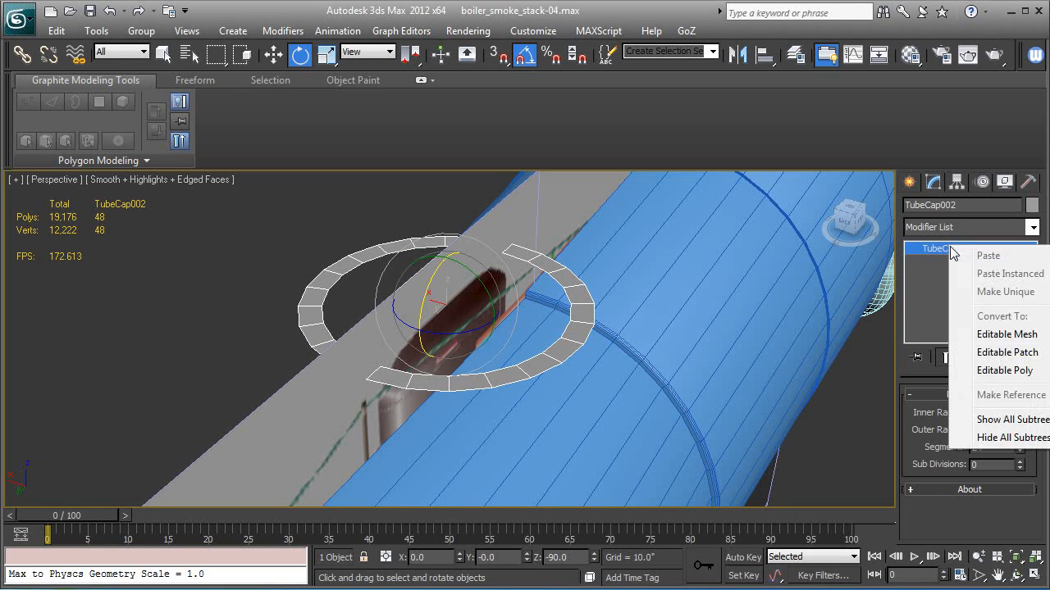
left_click(995, 371)
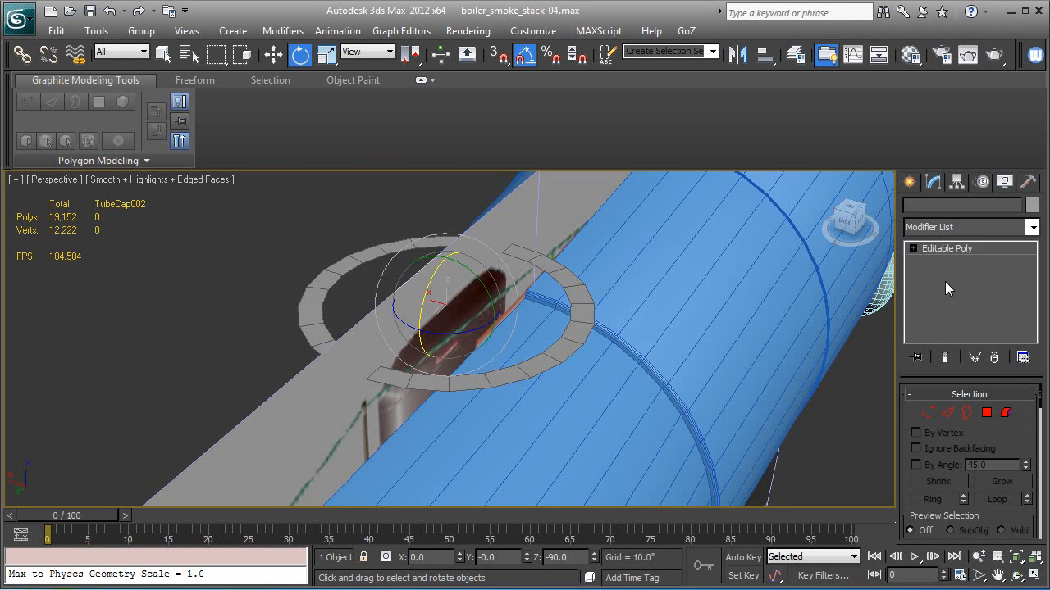
left_click(913, 249)
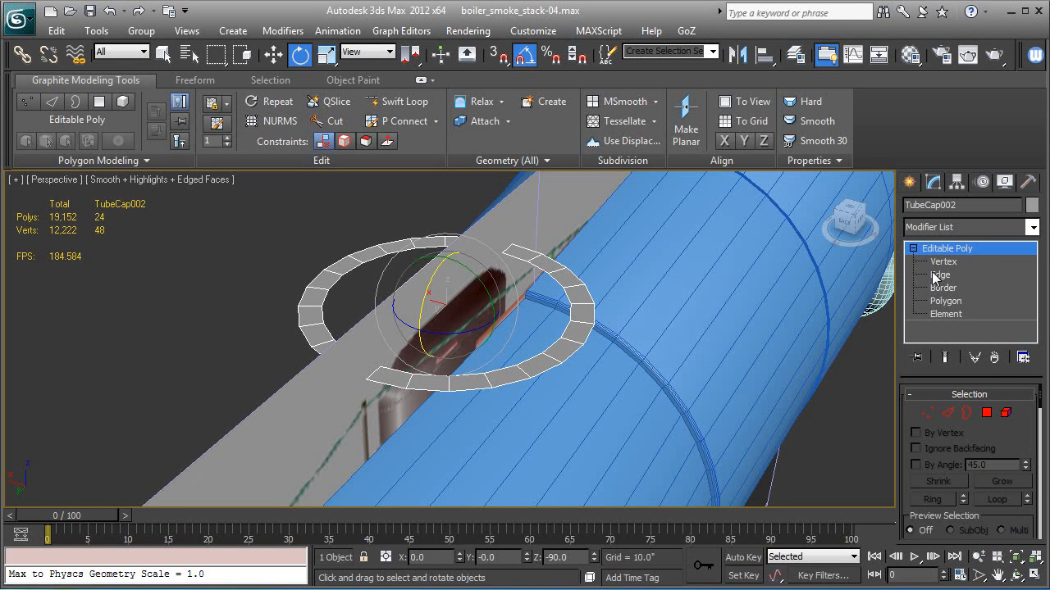
left_click(938, 263)
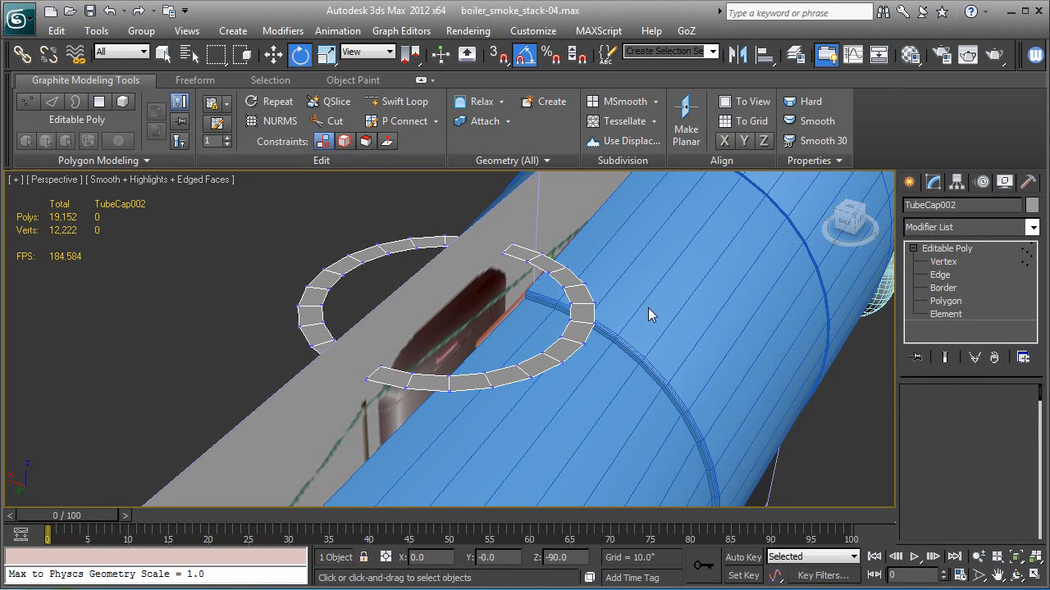
- Select all ring vertices except the four on the boiler's centre line and scale them outward along X
middle_click_drag(634, 333, 573, 357, "alt")
left_click_drag(433, 211, 456, 259)
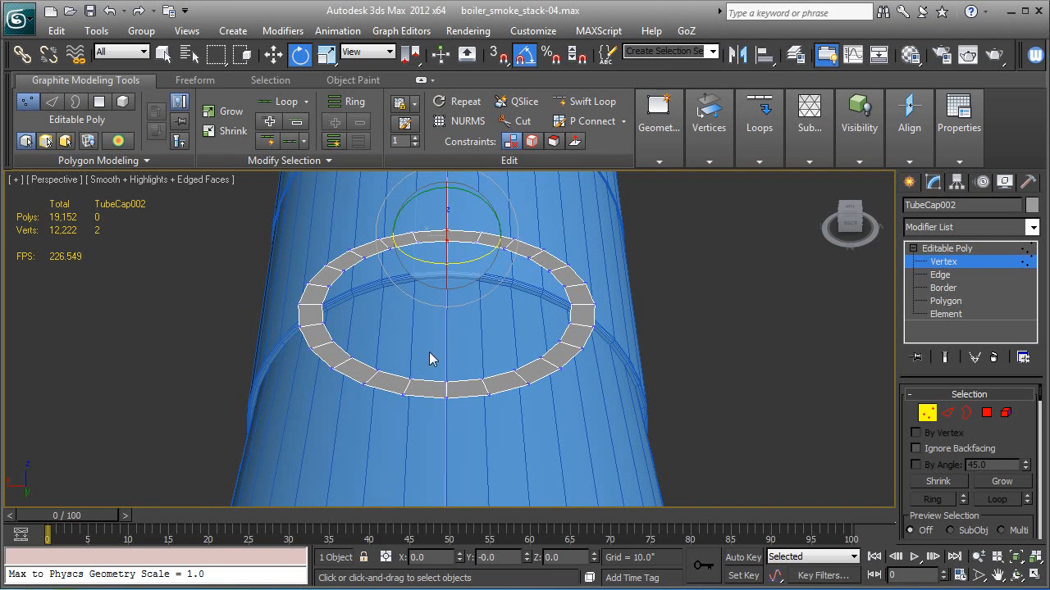
left_click_drag(448, 415, 457, 420, "ctrl")
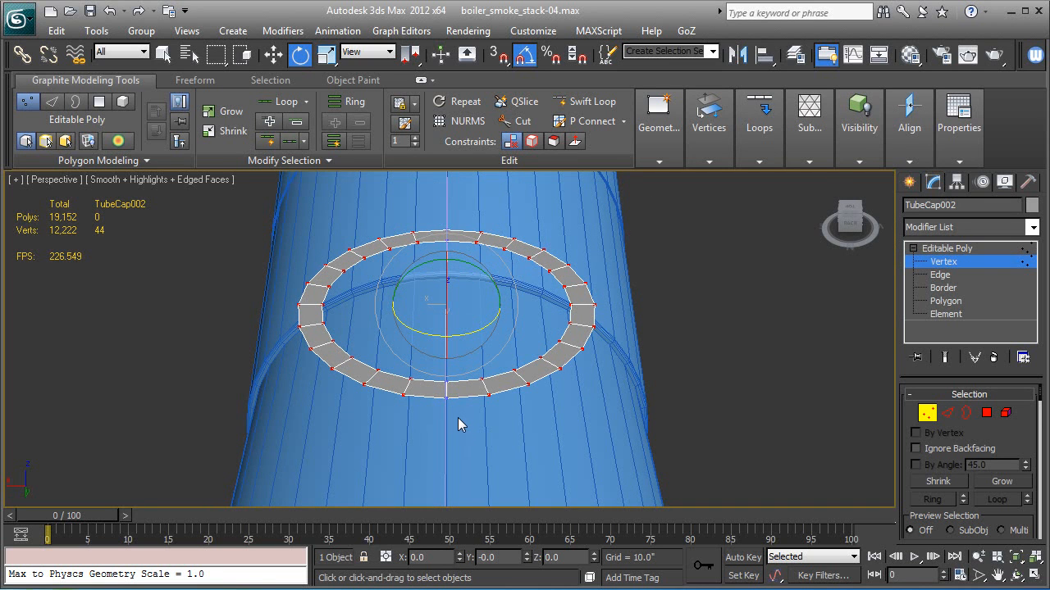
left_click(326, 54)
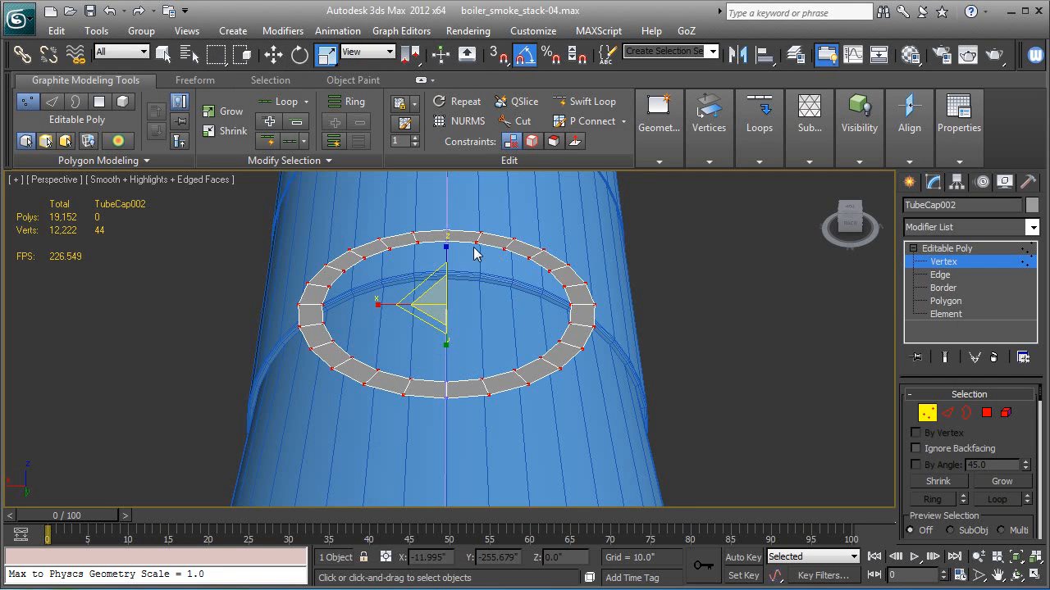
middle_click_drag(501, 300, 514, 320, "alt")
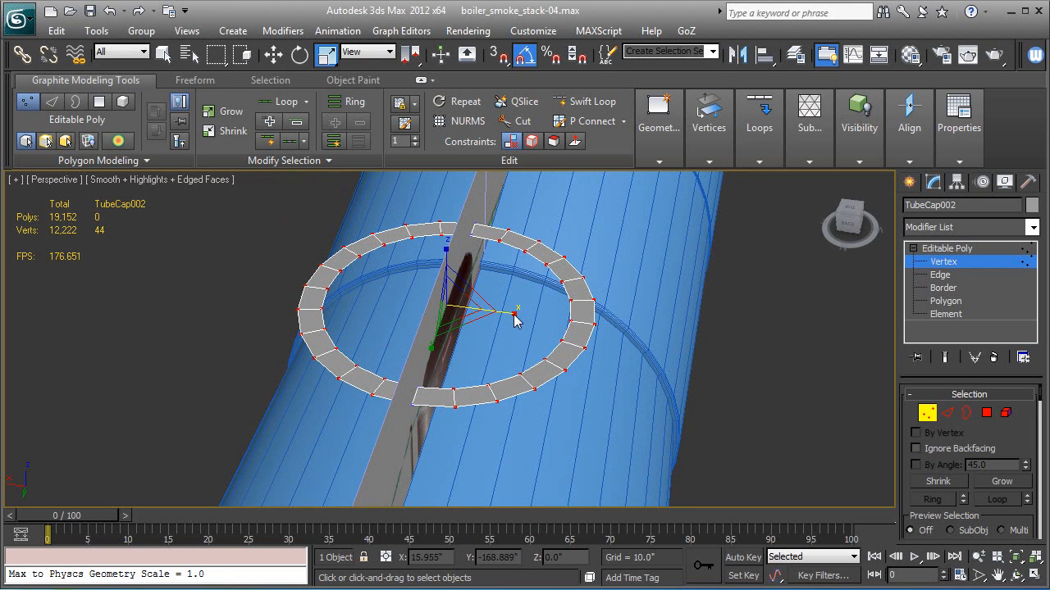
left_click_drag(515, 314, 530, 314)
middle_click_drag(526, 314, 536, 352, "alt")
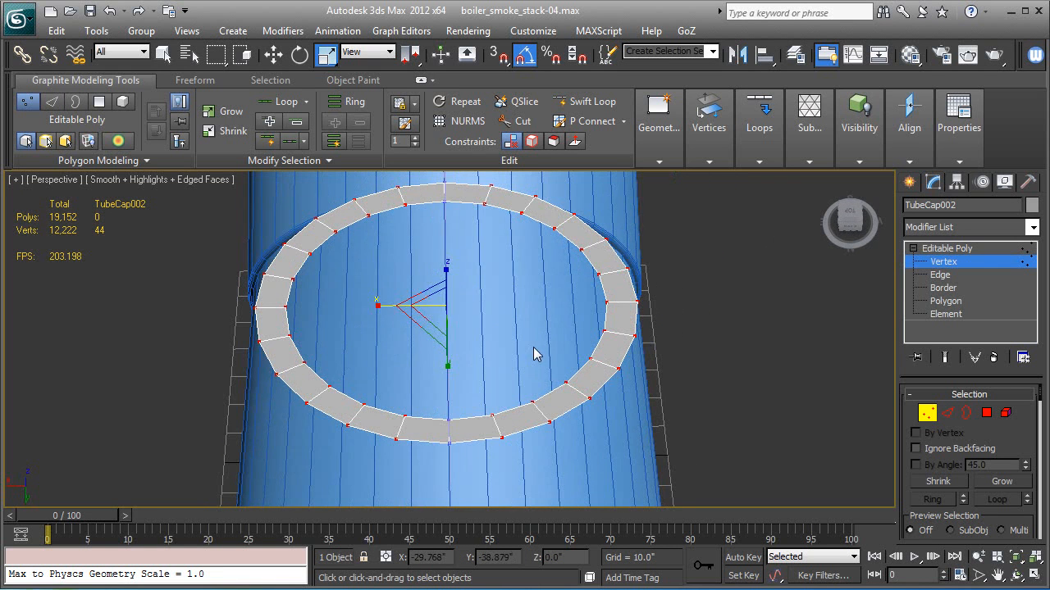
- Select the 20 vertices around the ring's front and back ends and scale them inward along Y
left_click(723, 357)
left_click_drag(341, 175, 541, 231)
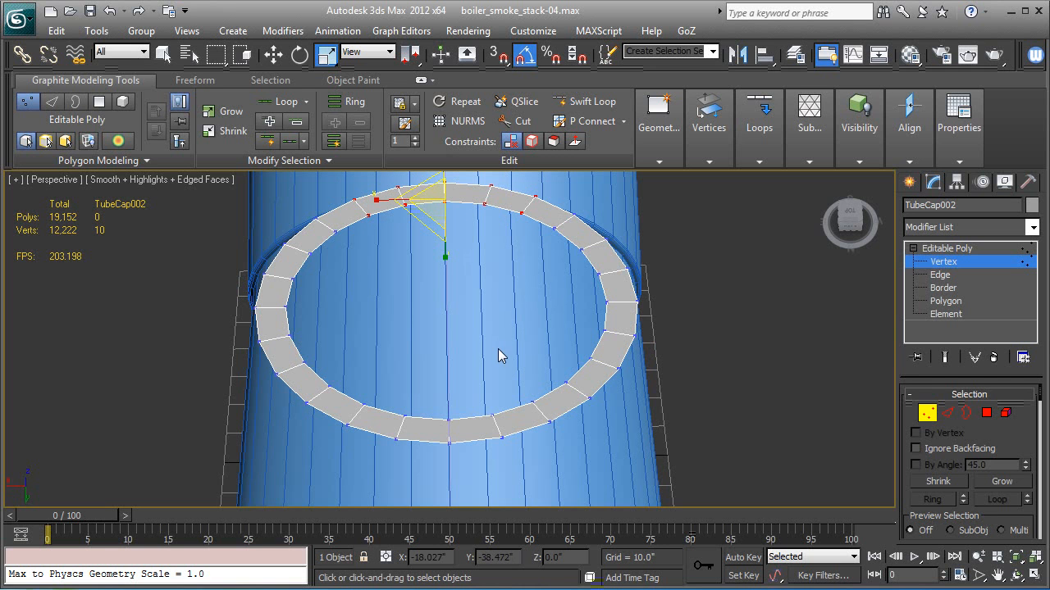
left_click_drag(1007, 513, 1006, 401)
left_click_drag(336, 398, 561, 469, "ctrl")
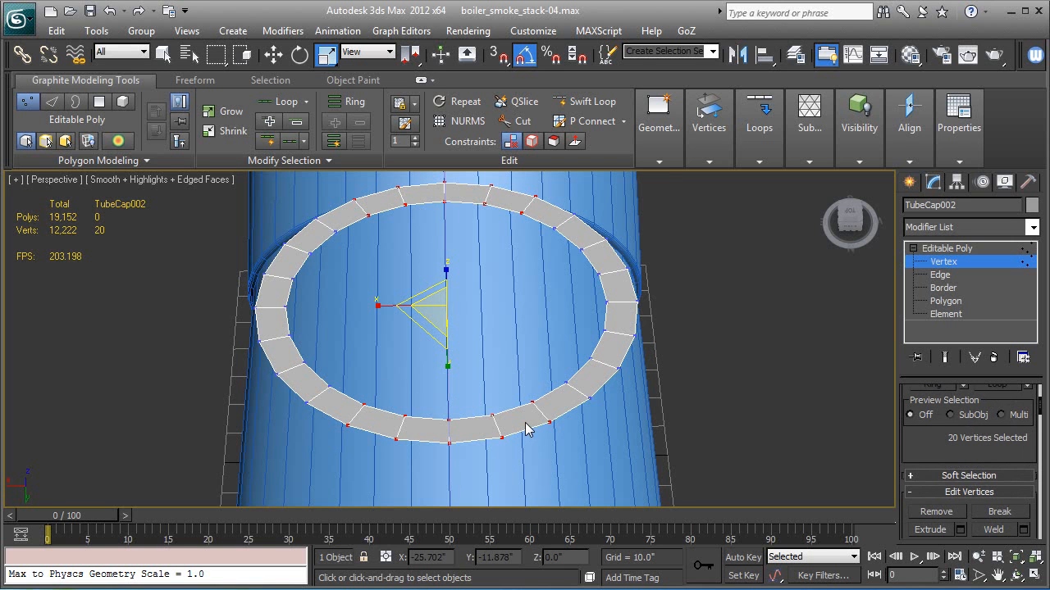
middle_click_drag(438, 258, 440, 290, "alt")
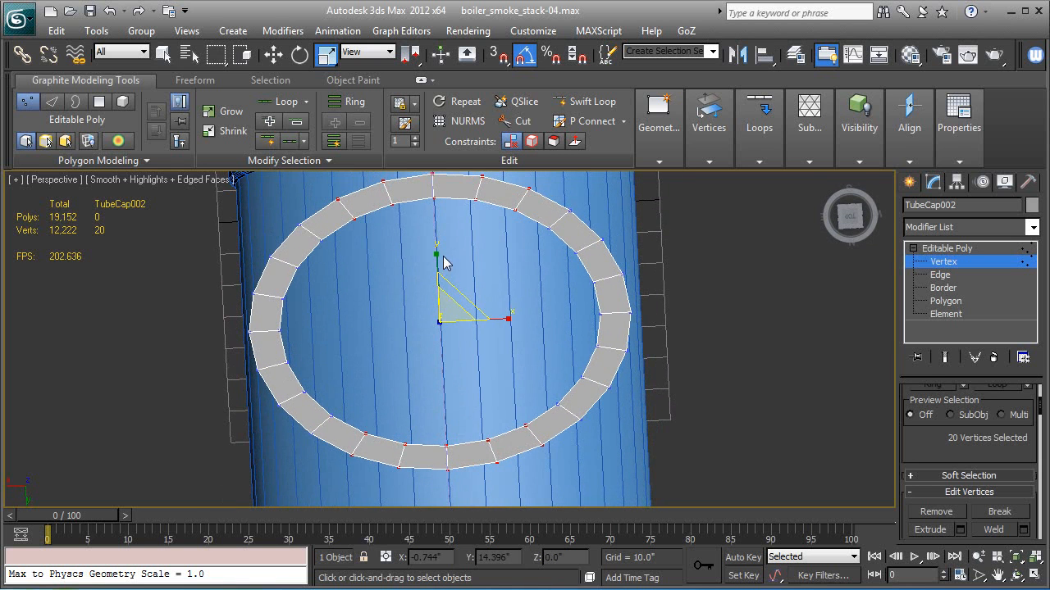
left_click_drag(438, 261, 359, 243)
- Deselect the outermost vertex pairs at both ends and scale the remaining vertices slightly along Y
left_click_drag(292, 394, 386, 456, "alt")
left_click_drag(585, 459, 521, 384, "alt")
left_click_drag(510, 189, 484, 234, "alt")
left_click_drag(436, 261, 436, 263)
- Reduce the selection to the four centre-line vertices, scale them slightly along Y, and leave vertex editing
left_click_drag(366, 186, 402, 235, "alt")
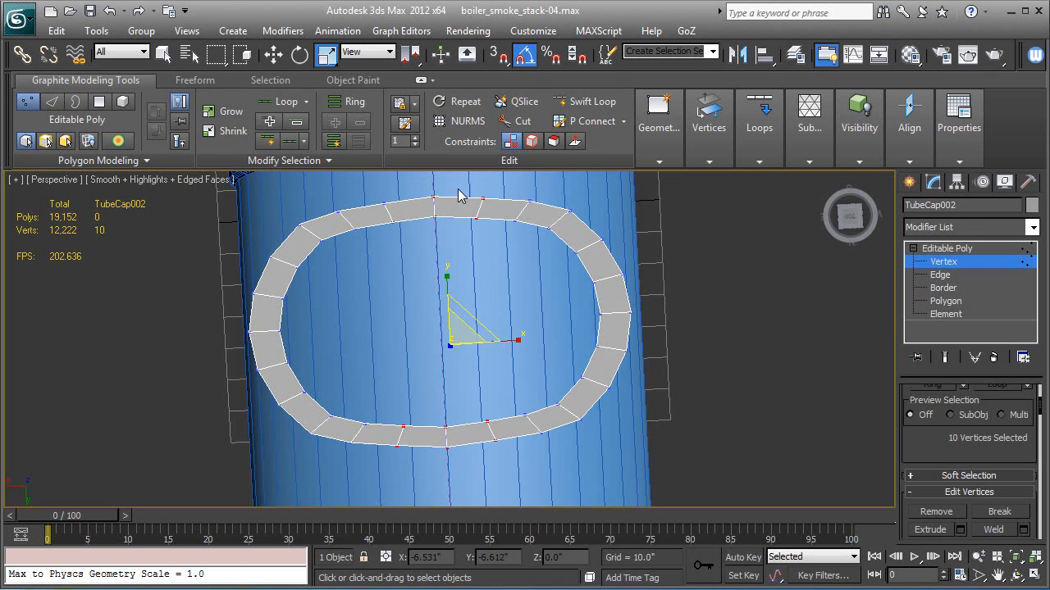
left_click_drag(458, 190, 508, 238, "alt")
left_click_drag(479, 410, 515, 457, "alt")
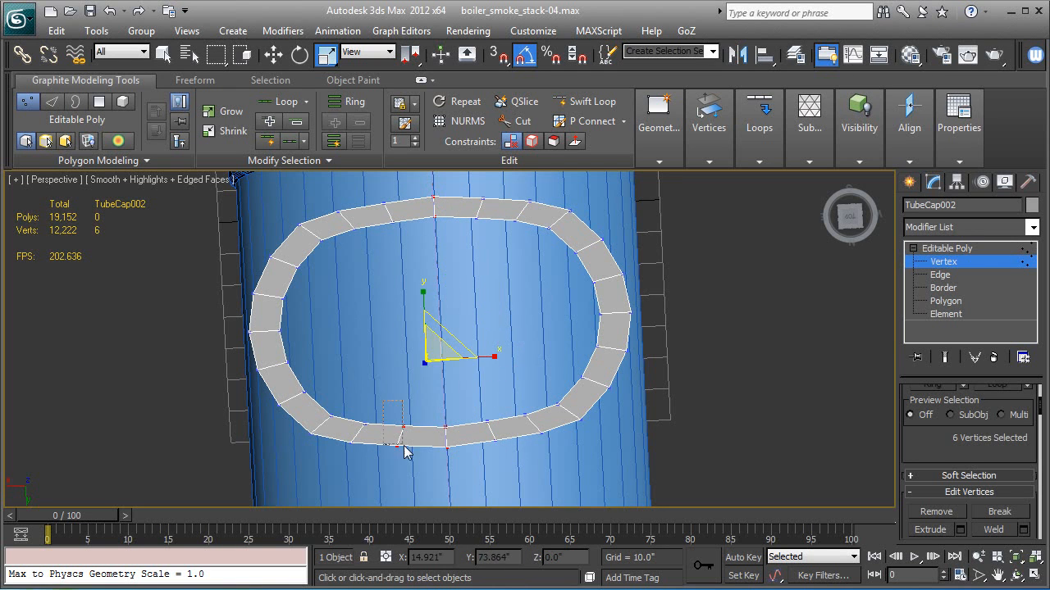
left_click_drag(394, 422, 415, 463, "alt")
left_click_drag(436, 261, 436, 263)
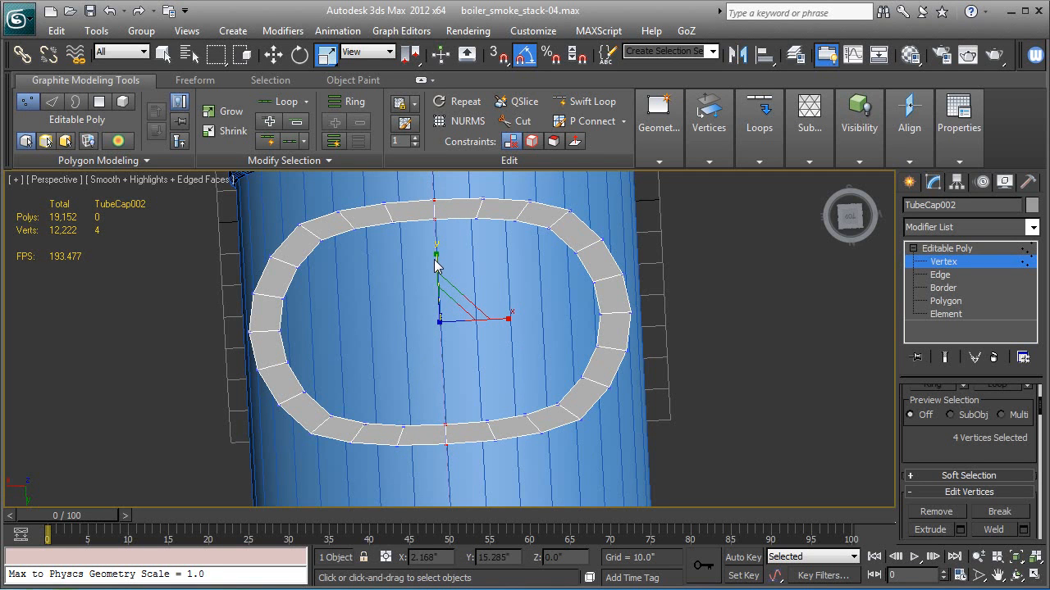
left_click(976, 248)
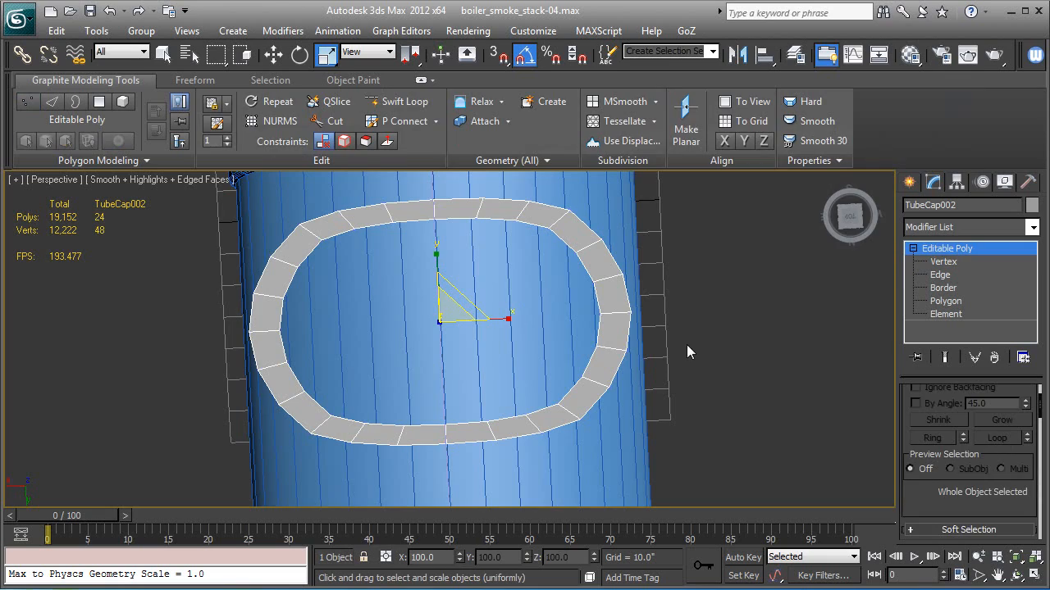
- Isolate the ring together with the blue boiler, then clear the selection
middle_click_drag(676, 364, 564, 266, "alt")
scroll(574, 328, "down", 2)
middle_click_drag(628, 365, 594, 313, "alt")
scroll(574, 327, "down", 3)
middle_click_drag(532, 345, 543, 303, "alt")
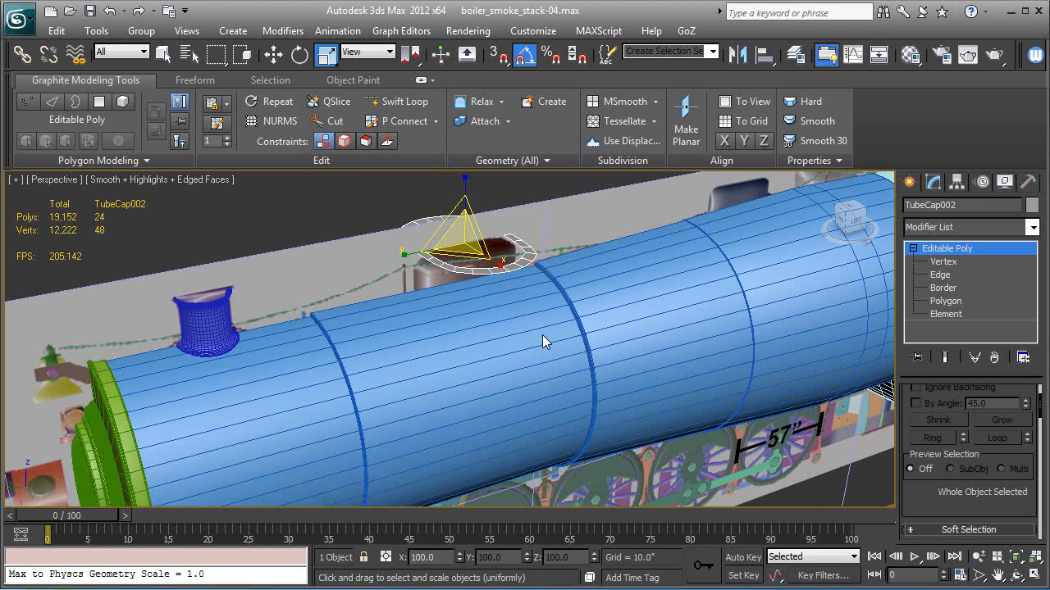
left_click(542, 337, "ctrl")
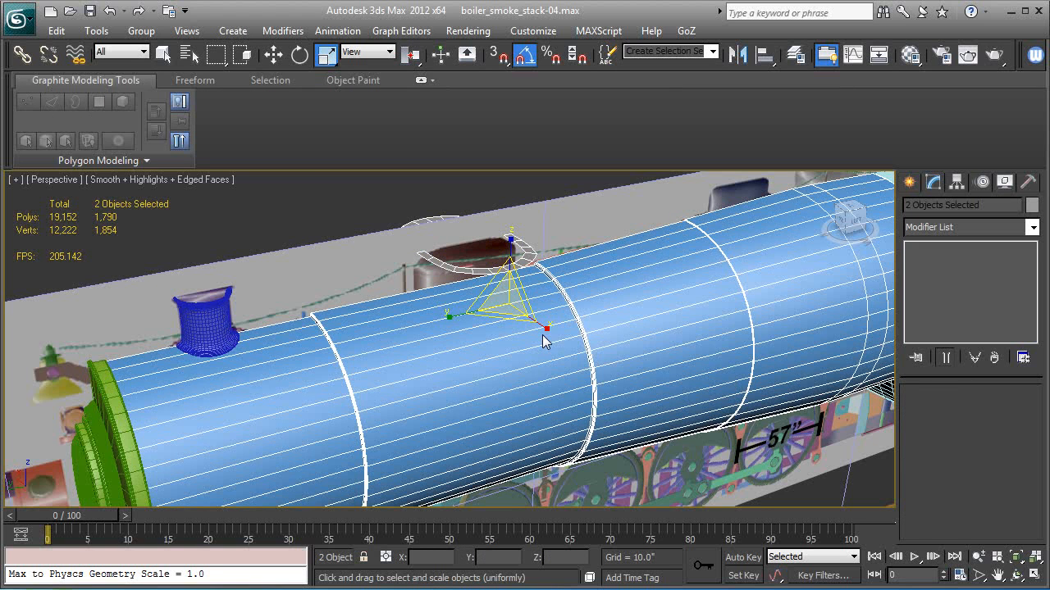
key("alt+q")
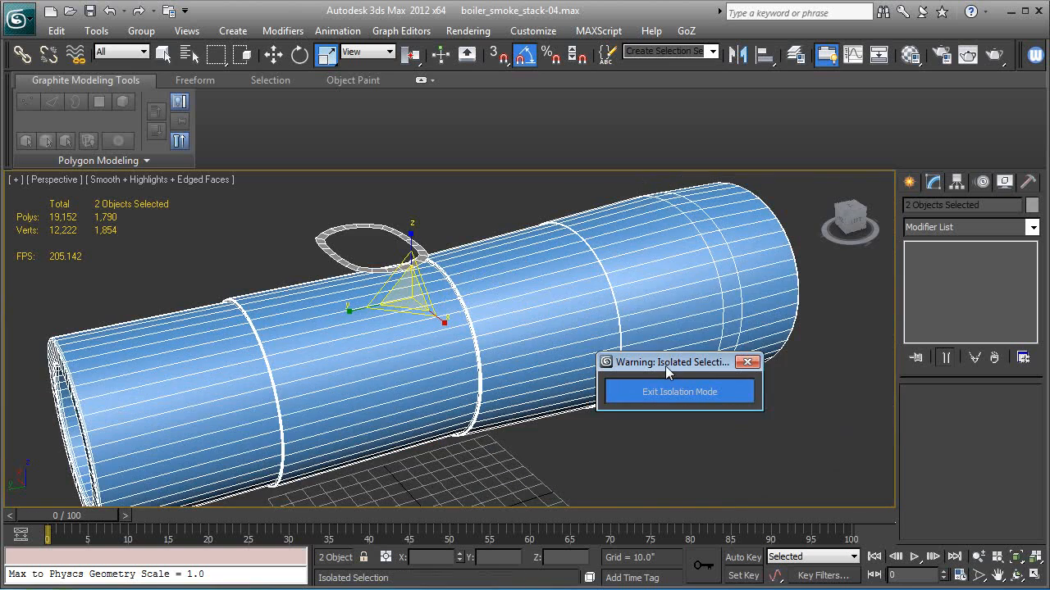
left_click_drag(665, 364, 767, 291)
middle_click_drag(385, 310, 426, 347)
scroll(418, 339, "up", 2)
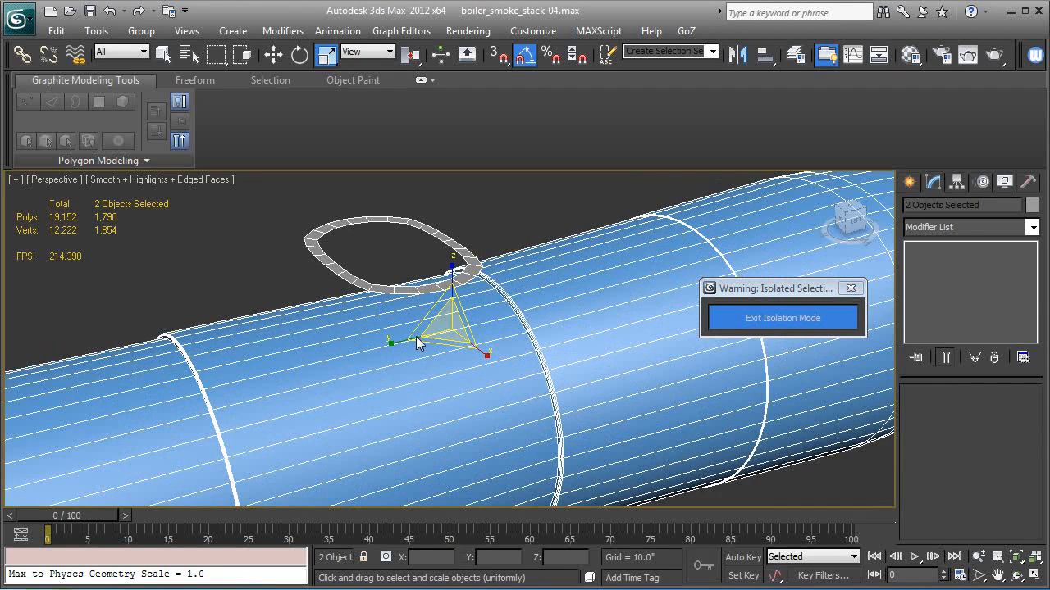
left_click(228, 249)
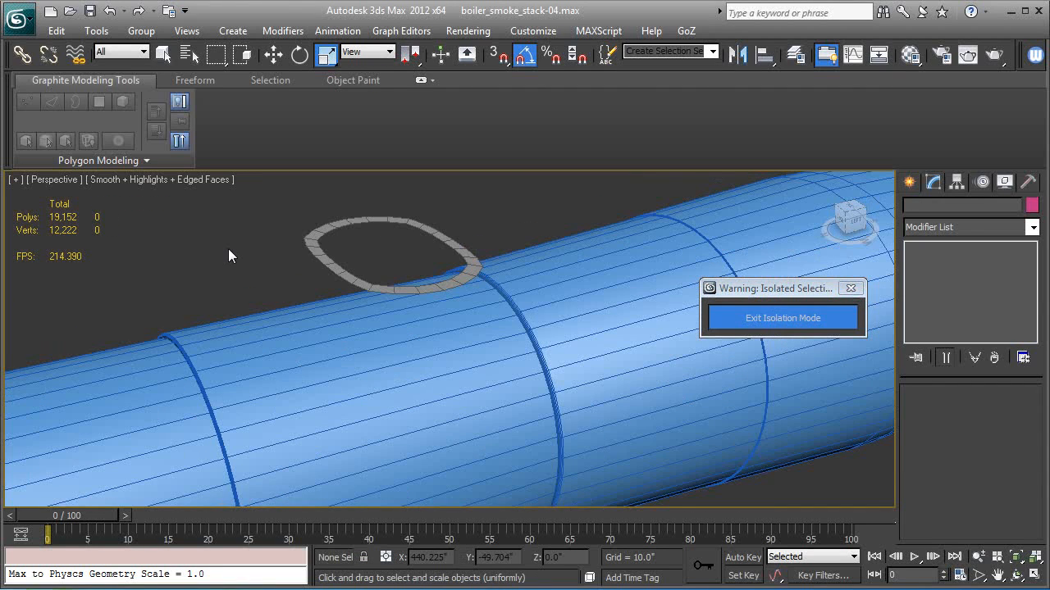
- With the ring selected, set PolyDraw to draw on a surface, using the boiler as target with an offset of 0.1
left_click(343, 276)
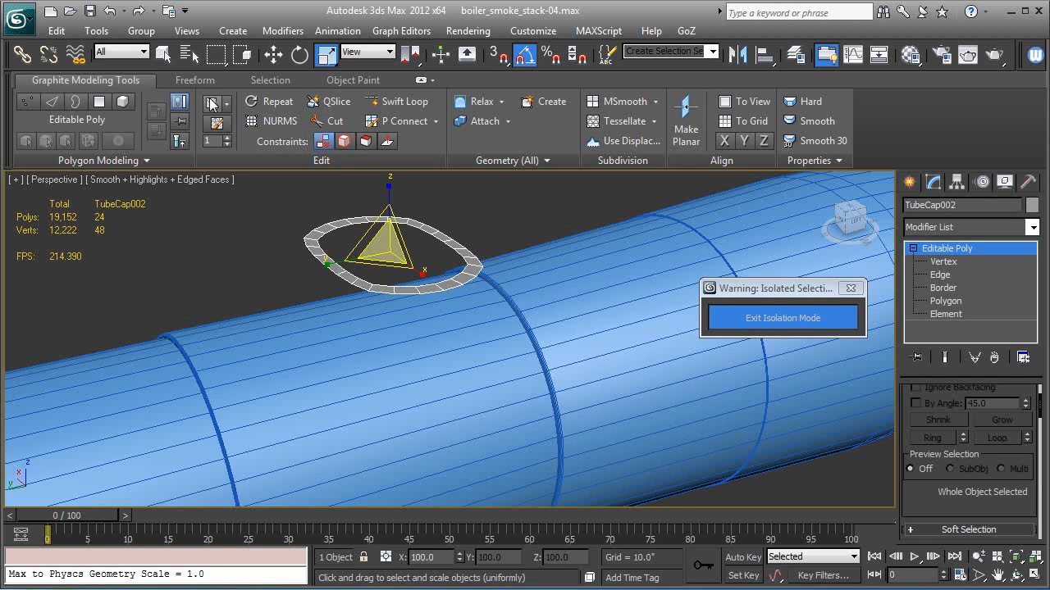
left_click(197, 80)
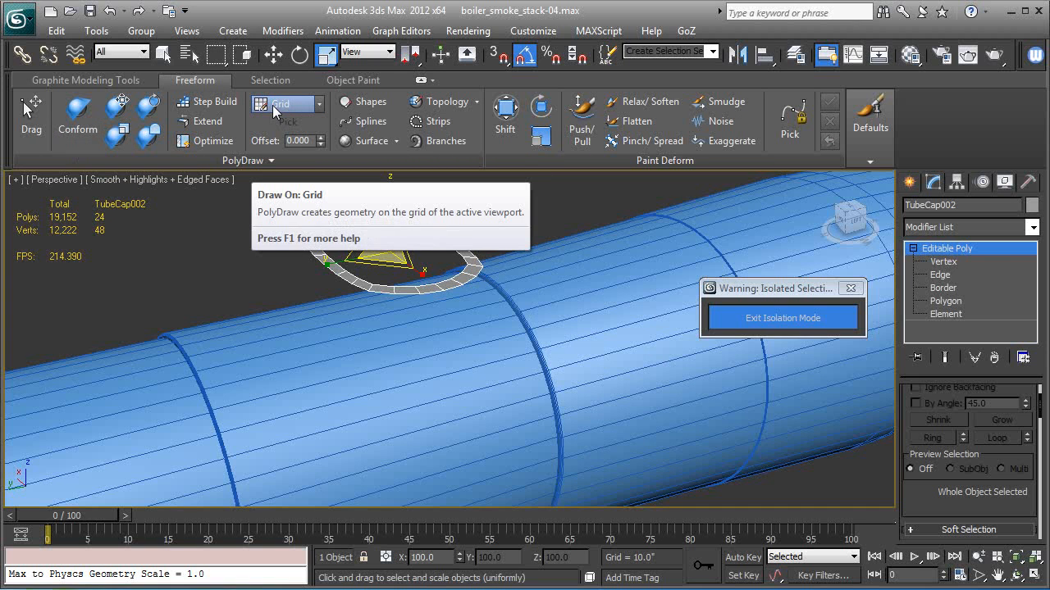
left_click(320, 105)
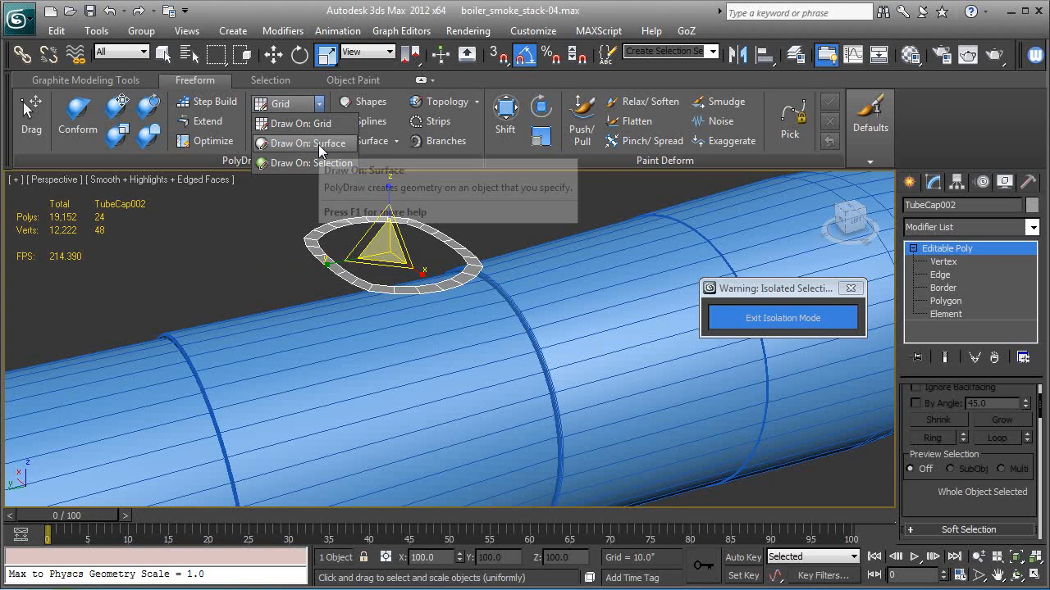
left_click(318, 144)
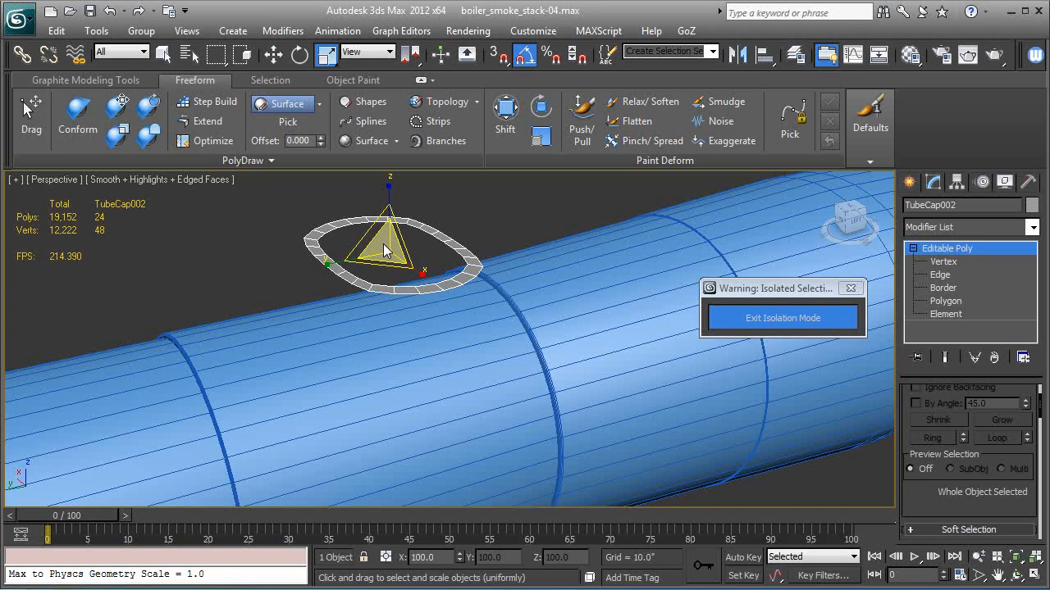
left_click(290, 125)
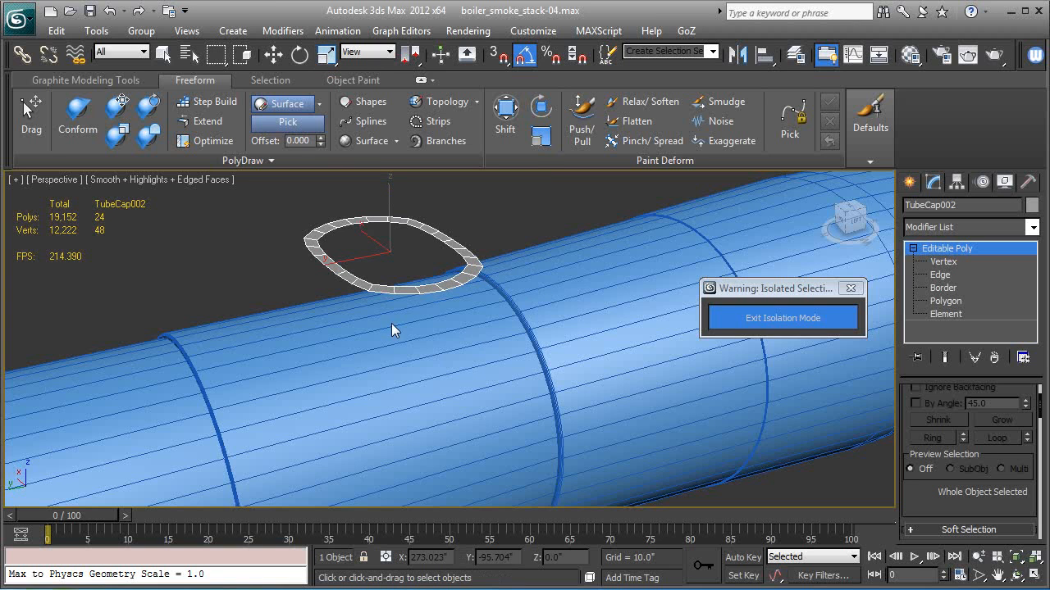
left_click(436, 387)
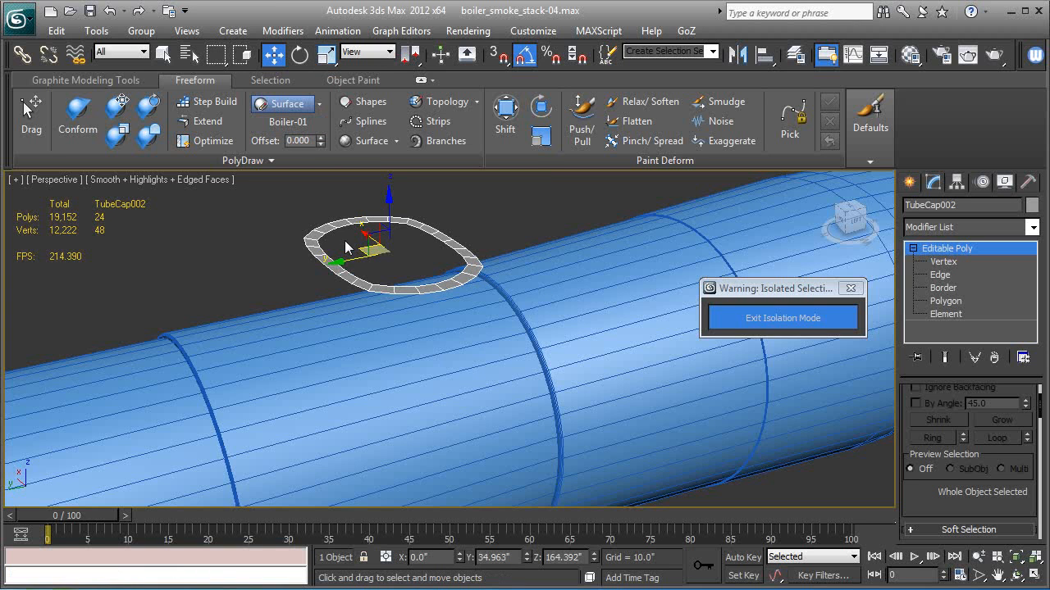
left_click(321, 138)
middle_click_drag(244, 246, 258, 247)
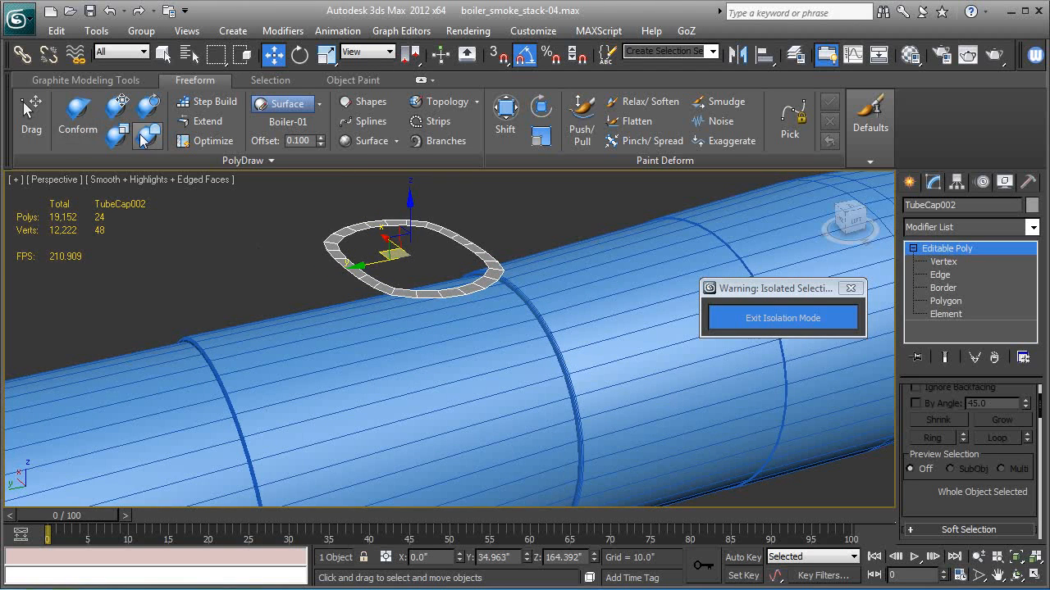
- Activate the Conform brush and set its full strength to 100 and its conform value to 100
left_click(78, 115)
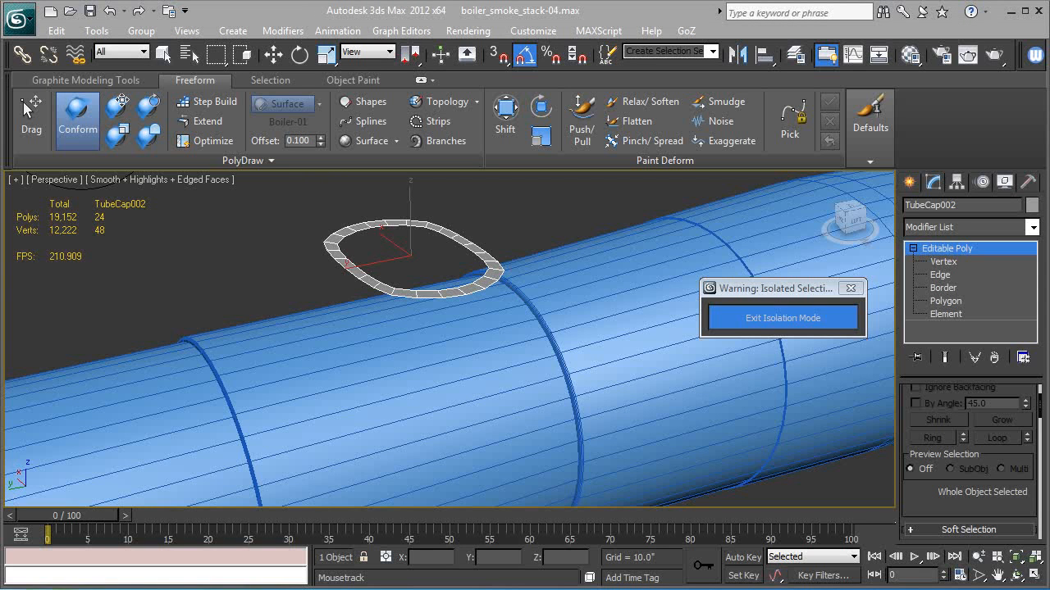
left_click_drag(206, 256, 95, 302)
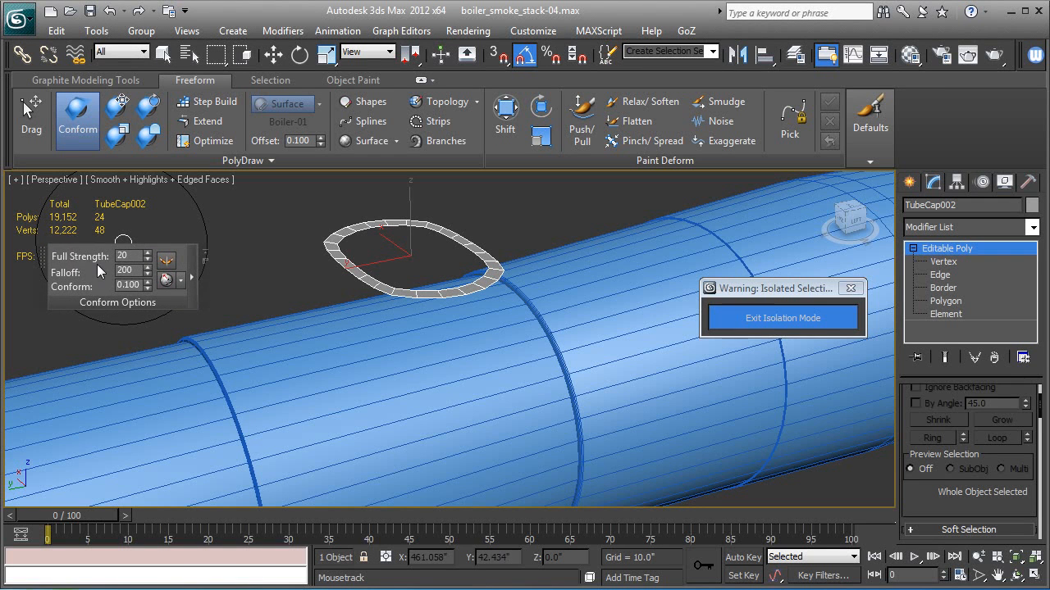
double_click(123, 256)
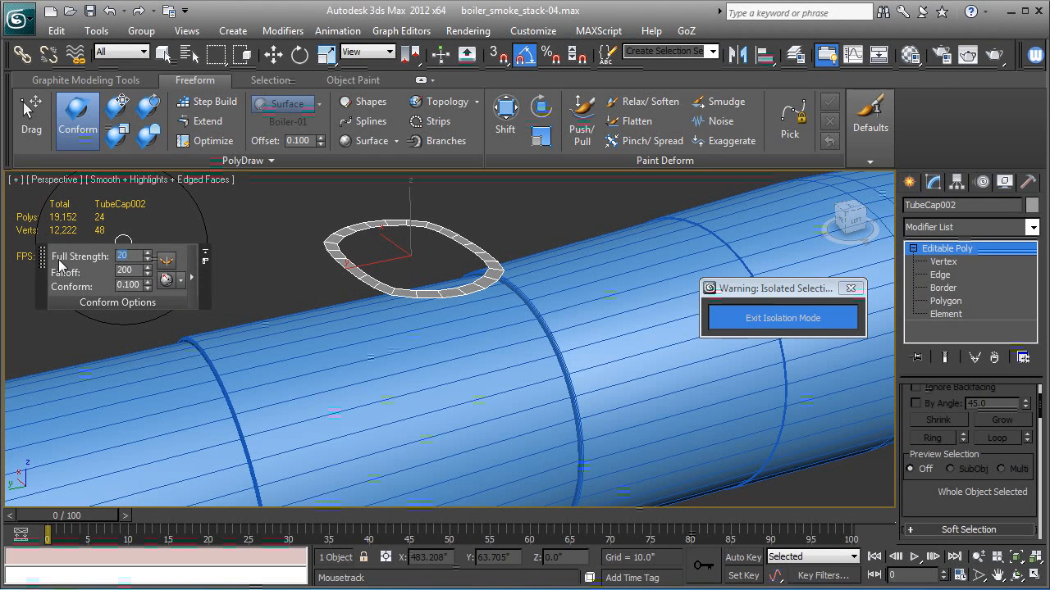
key("Tab")
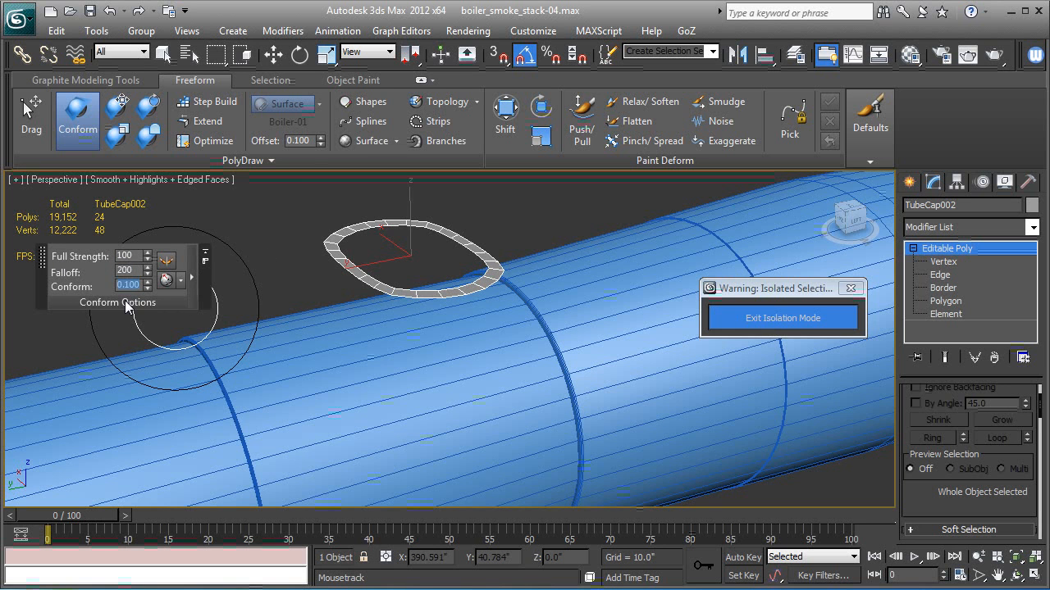
type("1")
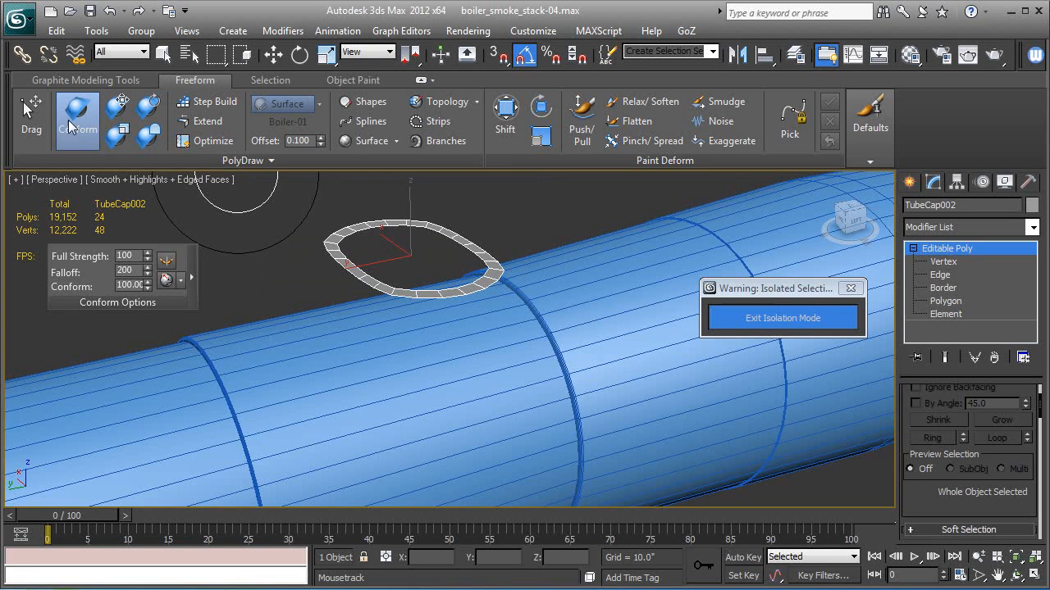
- Conform the whole ring onto the boiler's curved surface with the brush, and leave the Conform brush
mouse_move(285, 262)
middle_mouse_down()
mouse_move(313, 301)
mouse_move(350, 319)
mouse_move(354, 334)
middle_mouse_up()
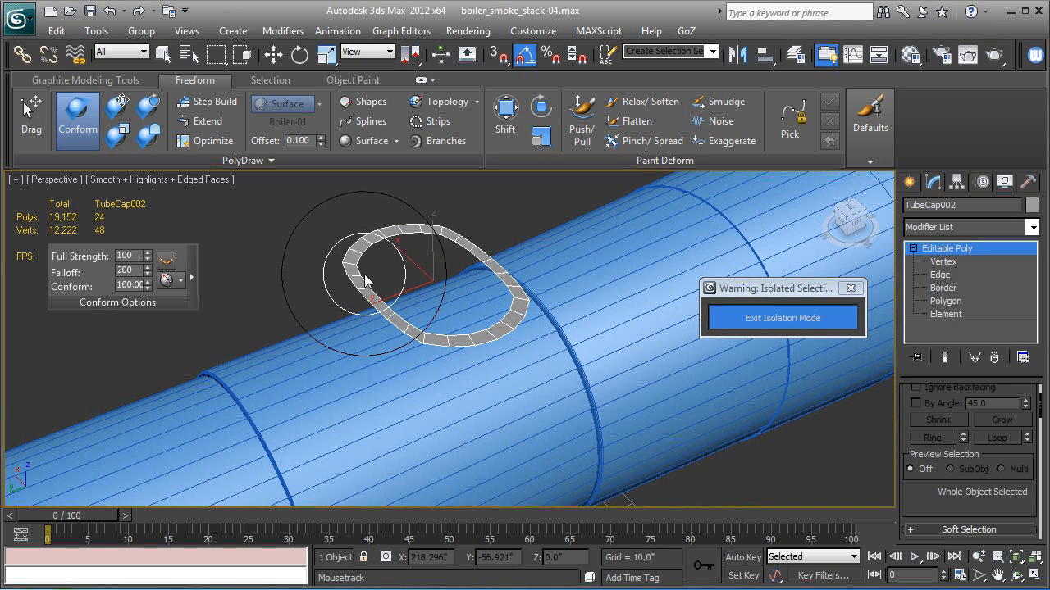
mouse_move(364, 274)
left_mouse_down()
mouse_move(389, 320)
mouse_move(435, 344)
mouse_move(476, 340)
mouse_move(496, 304)
mouse_move(460, 282)
mouse_move(352, 328)
mouse_move(445, 418)
mouse_move(511, 352)
mouse_move(347, 313)
left_mouse_up()
mouse_move(324, 352)
middle_mouse_down("alt")
mouse_move(310, 381)
mouse_move(415, 379)
middle_mouse_up("alt")
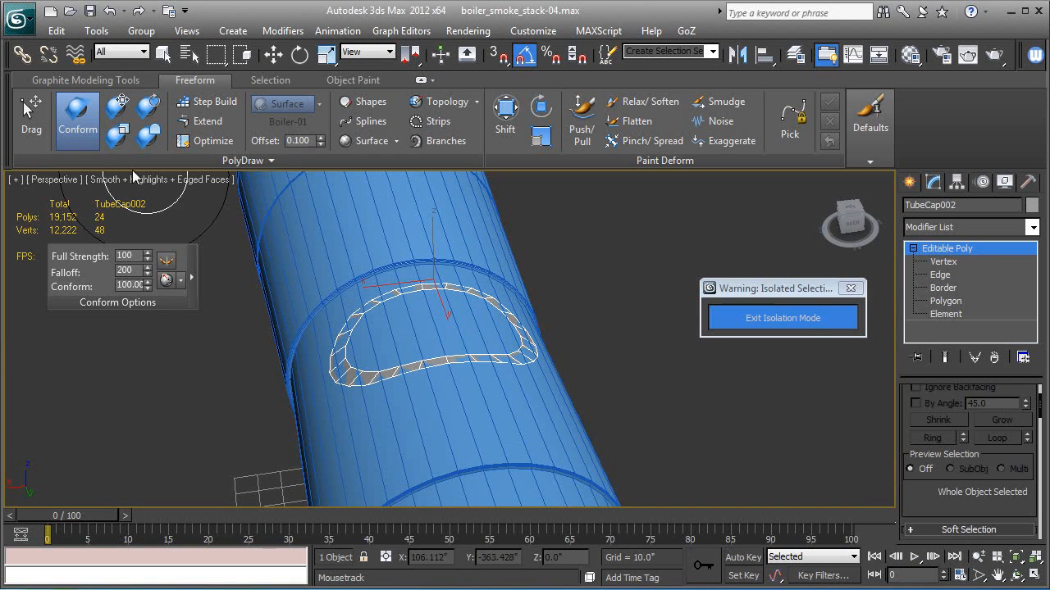
left_click(92, 135)
- Raise the conformed ring slightly along Z to 165.248 so it clears the boiler, and exit isolation mode
middle_click_drag(595, 278, 444, 319, "alt")
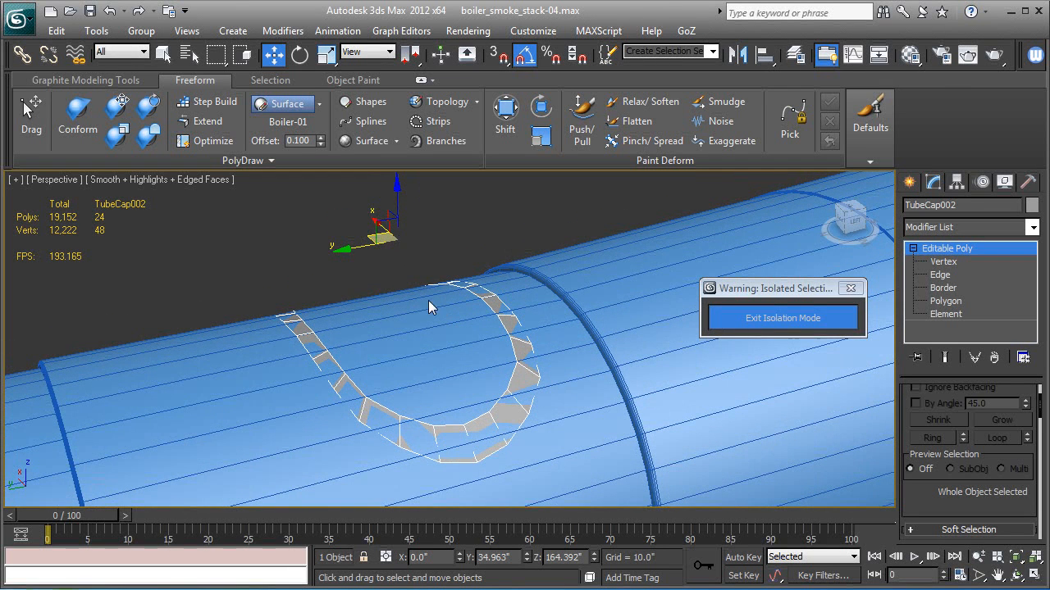
left_click_drag(397, 203, 402, 196)
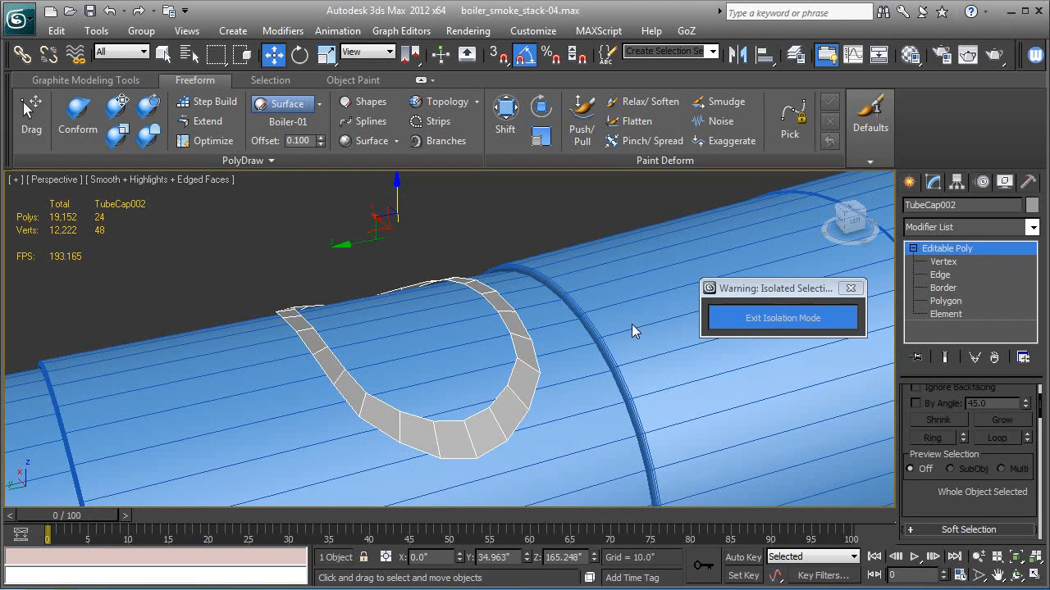
left_click(802, 321)
scroll(574, 324, "down", 2)
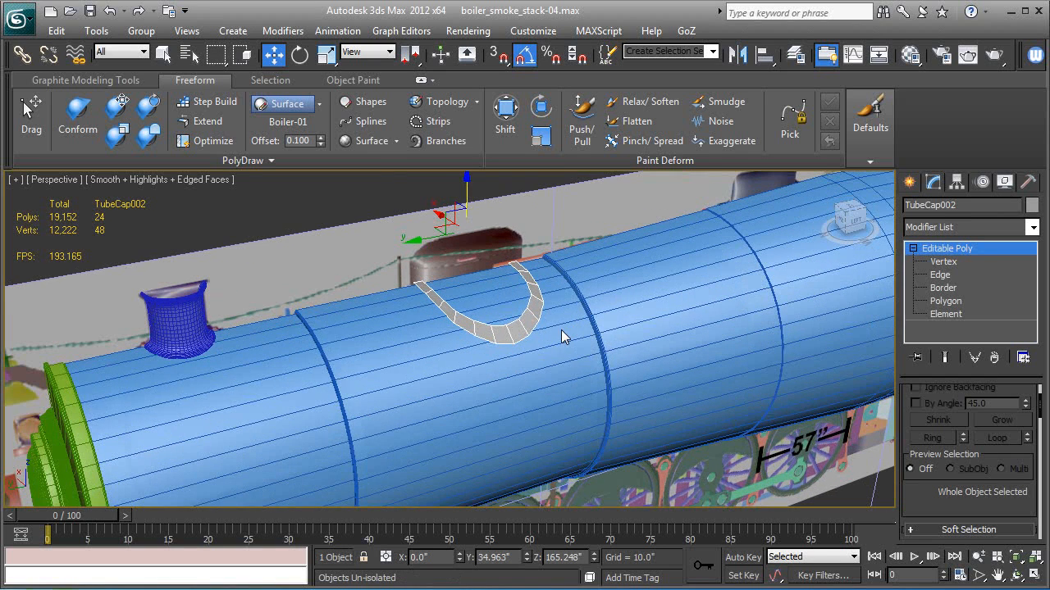
- Select the ring's outer border and extrude it slightly down along Z to 142.06 to give the flange thickness
left_click(943, 288)
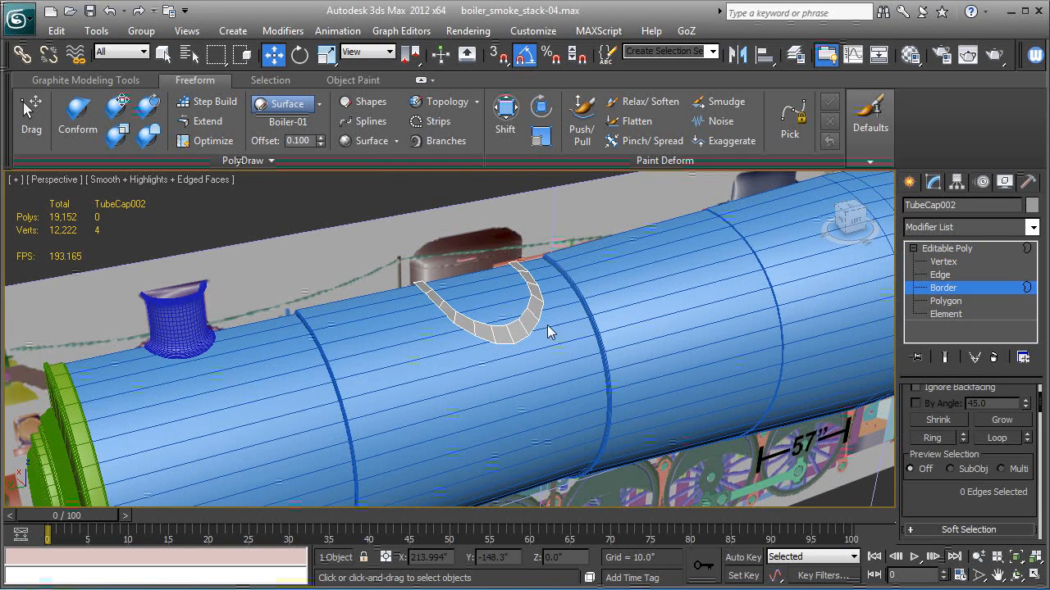
left_click(521, 343)
mouse_move(522, 343)
middle_mouse_down("alt")
mouse_move(531, 327)
mouse_move(521, 326)
middle_mouse_up("alt")
scroll(521, 326, "up", 1)
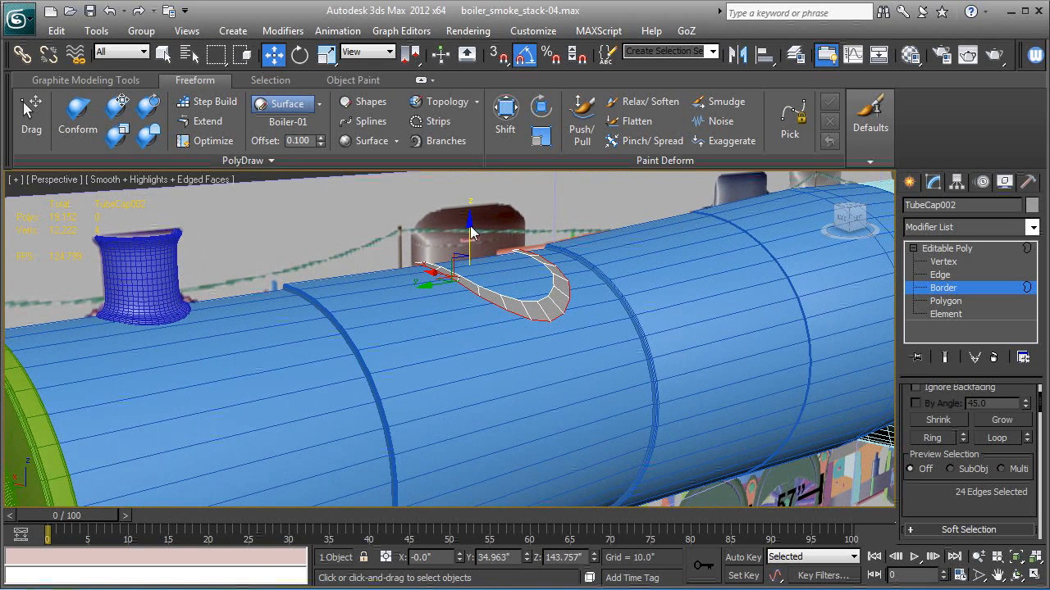
left_click_drag(471, 233, 471, 237, "shift")
middle_click_drag(509, 250, 456, 263, "alt")
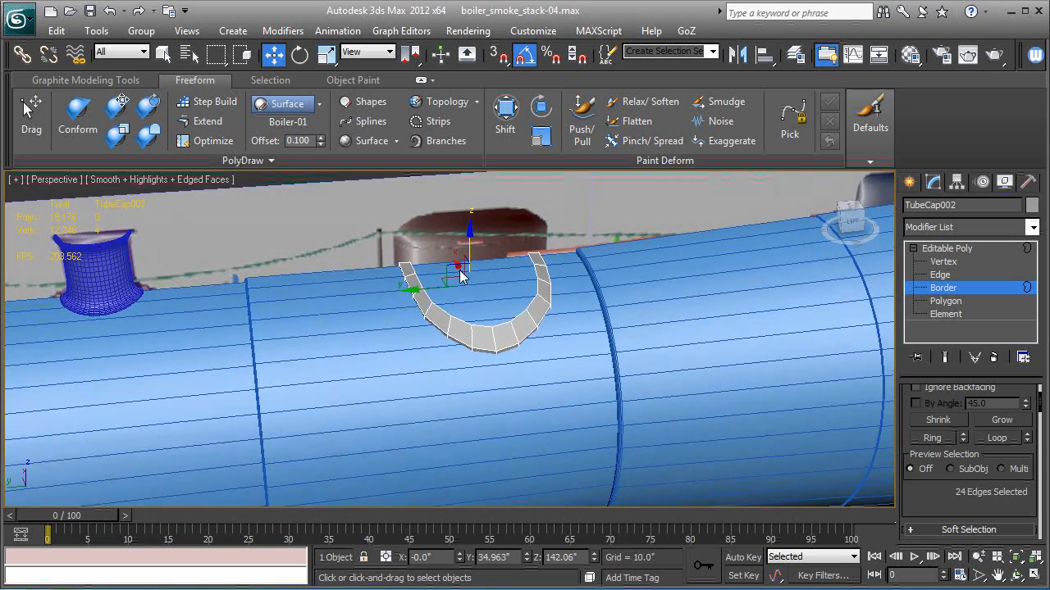
- Extrude the ring's inner border upward along Z in two segments and make it planar in Z
left_click(435, 309)
mouse_move(436, 314)
middle_mouse_down("alt")
mouse_move(438, 297)
mouse_move(453, 314)
mouse_move(436, 304)
middle_mouse_up("alt")
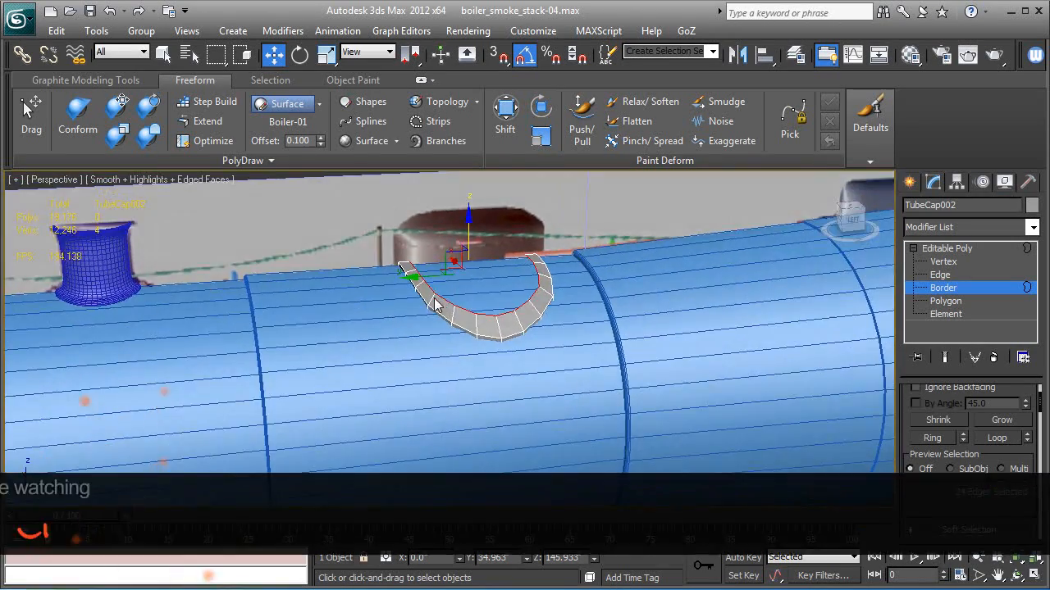
left_click_drag(466, 236, 468, 212, "shift")
scroll(947, 509, "down", 8)
scroll(968, 492, "down", 3)
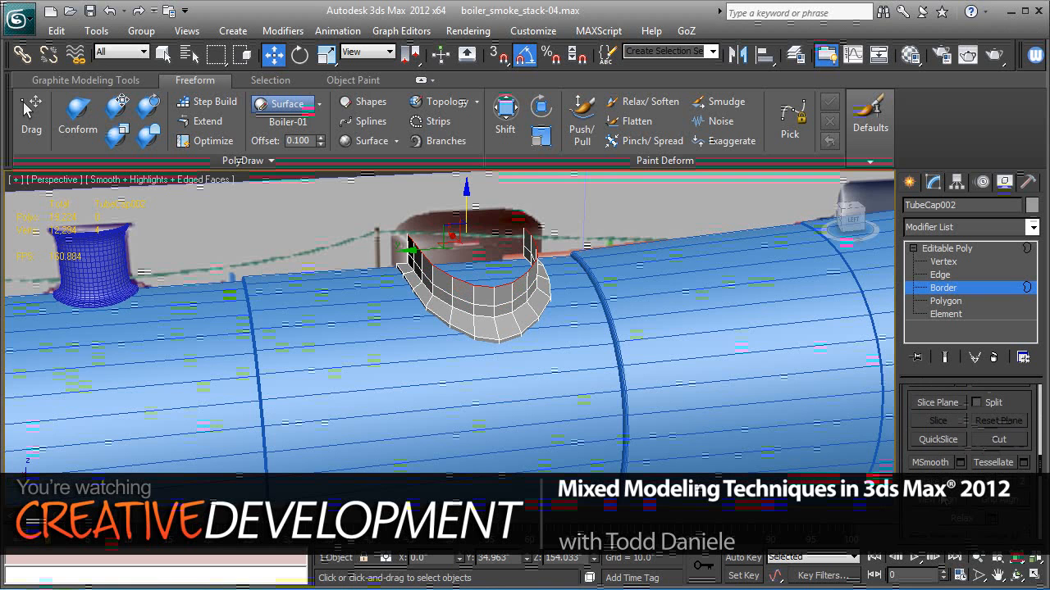
left_click(1023, 481)
- Raise the flattened border to Z 155.357 and extrude it up one more segment to Z 159.112
middle_click_drag(516, 337, 613, 330, "alt")
left_click_drag(465, 192, 465, 183)
middle_click_drag(496, 254, 417, 280, "alt")
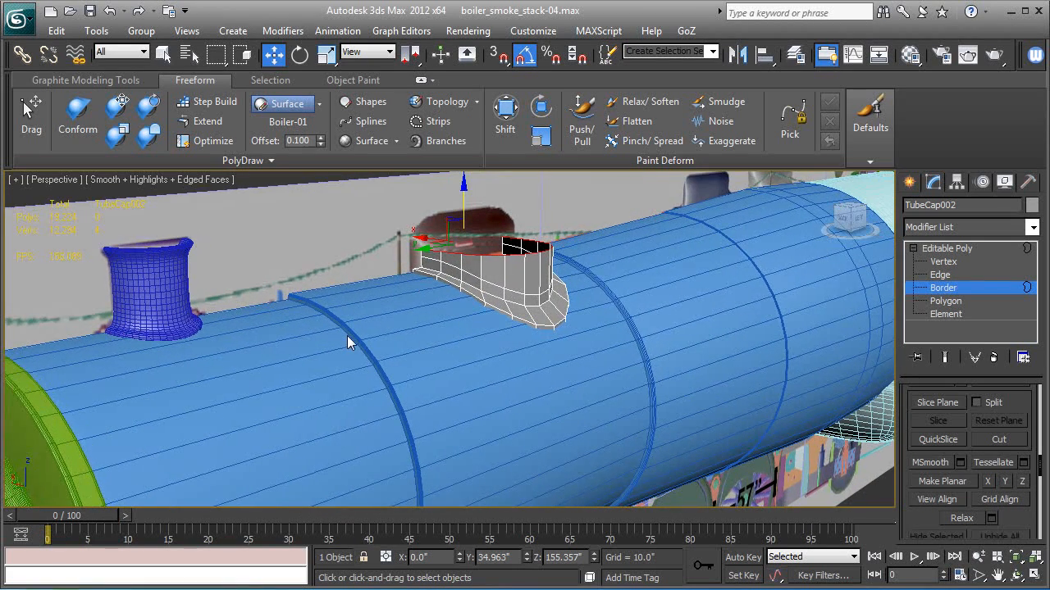
key("z")
middle_click_drag(480, 325, 366, 291, "alt")
left_click_drag(353, 259, 357, 235)
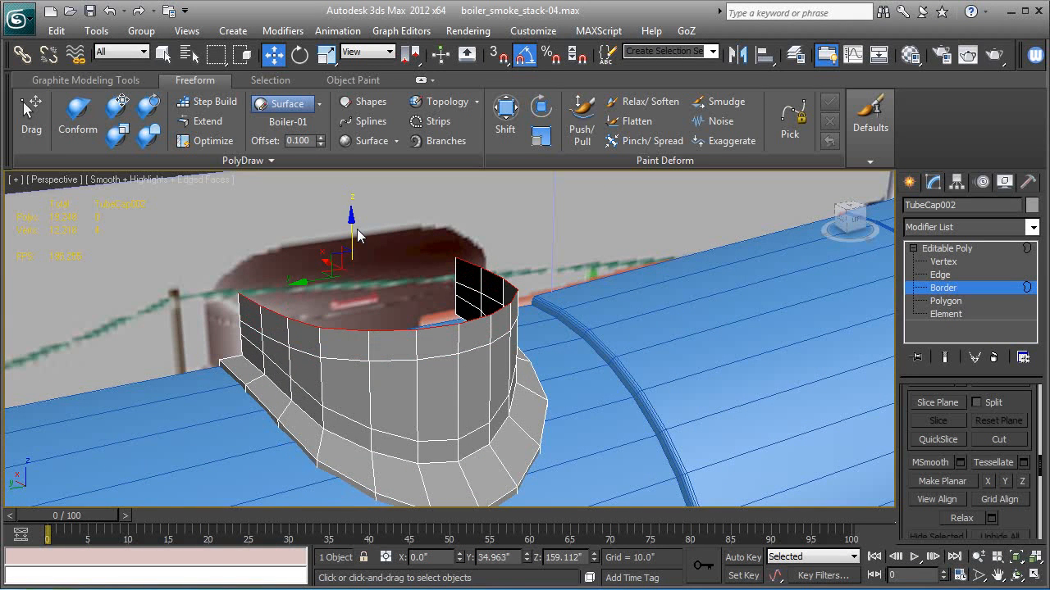
- Scale the top border slightly inward, extrude another segment inward by scaling, and raise the new border slightly along Z
key("r")
left_click_drag(352, 266, 342, 276)
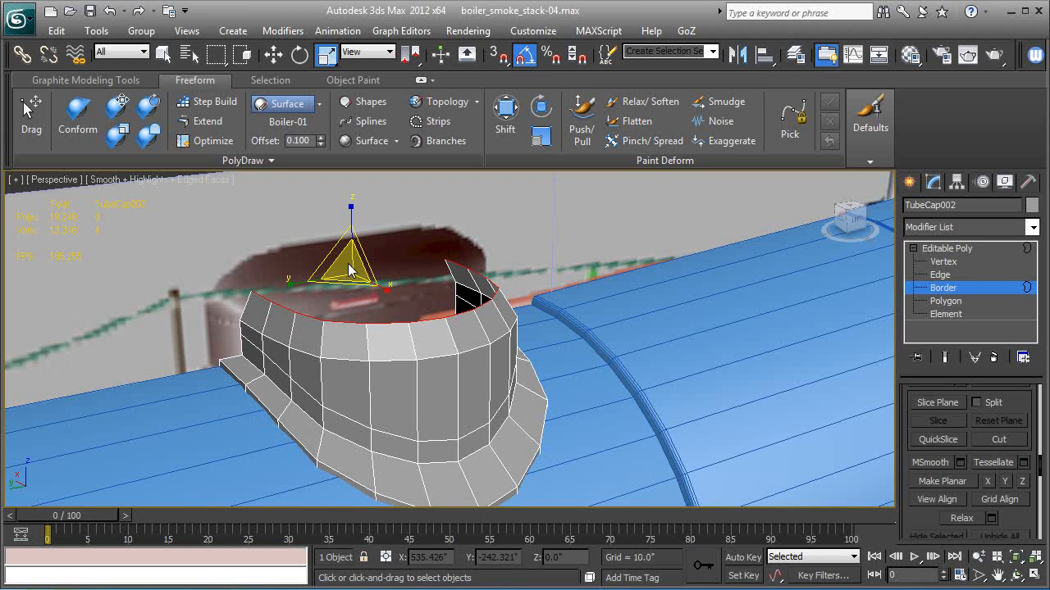
left_click_drag(350, 271, 355, 290)
key("w")
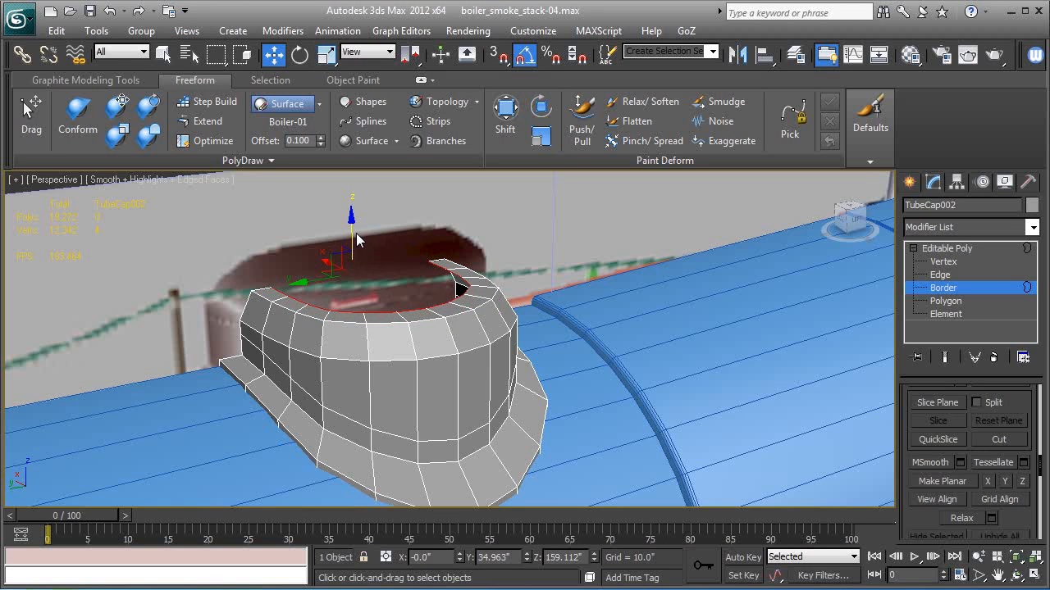
left_click_drag(357, 240, 353, 228)
- Extrude the top border inward once more by scaling it uniformly, leaving a smaller oval opening
middle_click_drag(344, 236, 374, 256, "alt")
key("r")
left_click_drag(351, 268, 355, 291, "shift")
middle_click_drag(317, 301, 377, 296, "alt")
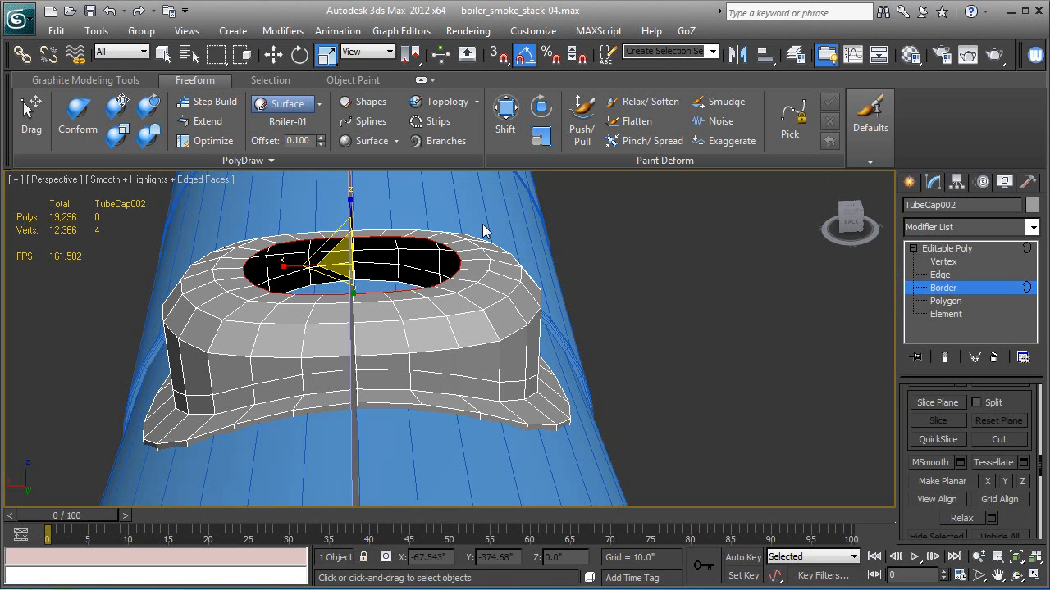
- Close the oval opening with Cap Poly and isolate the dome
left_click(873, 153)
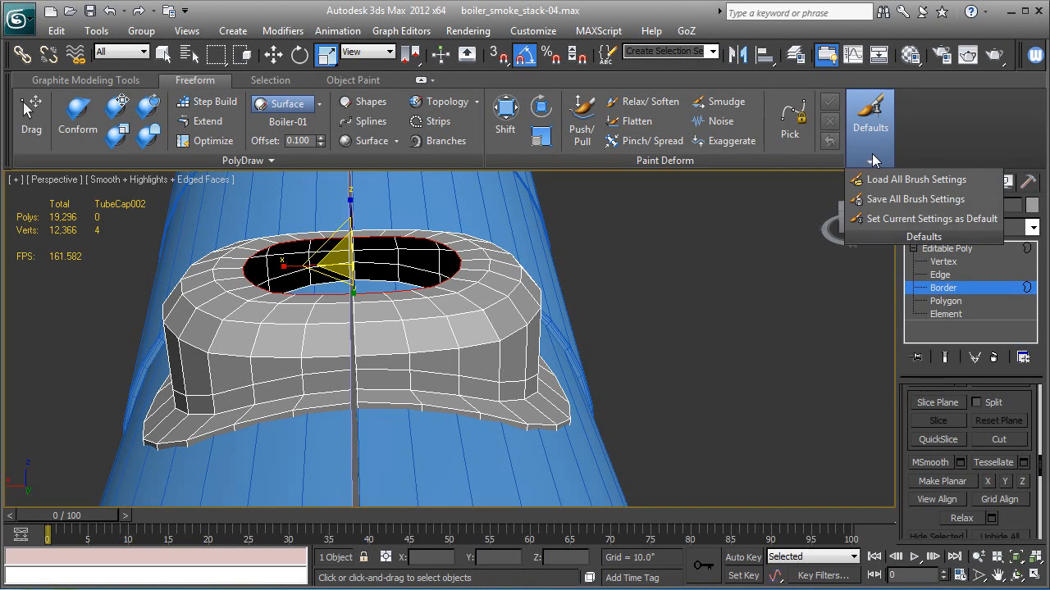
left_click(103, 79)
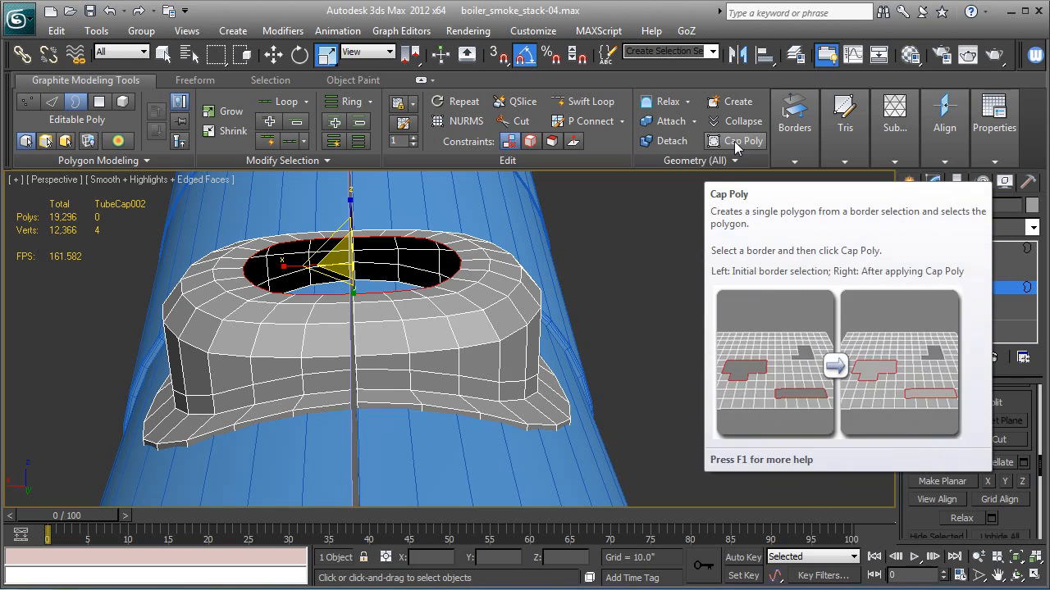
left_click(733, 141)
middle_click_drag(642, 316, 610, 365, "alt")
scroll(582, 346, "up", 2)
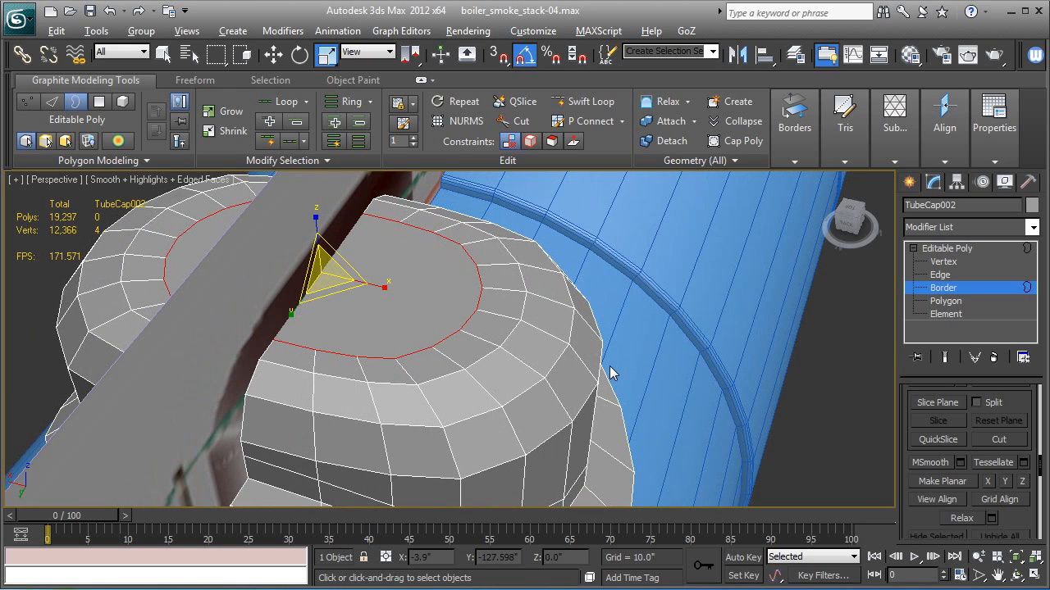
key("alt+q")
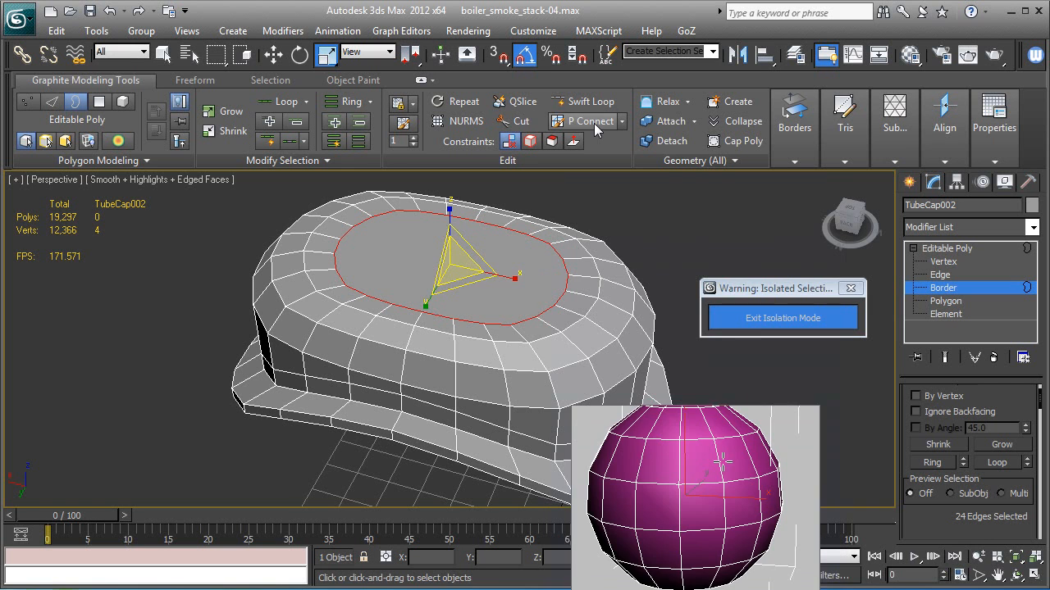
- At vertex level, use P Connect to join three opposite vertex pairs across the cap's width
left_click(594, 123)
left_click(943, 261)
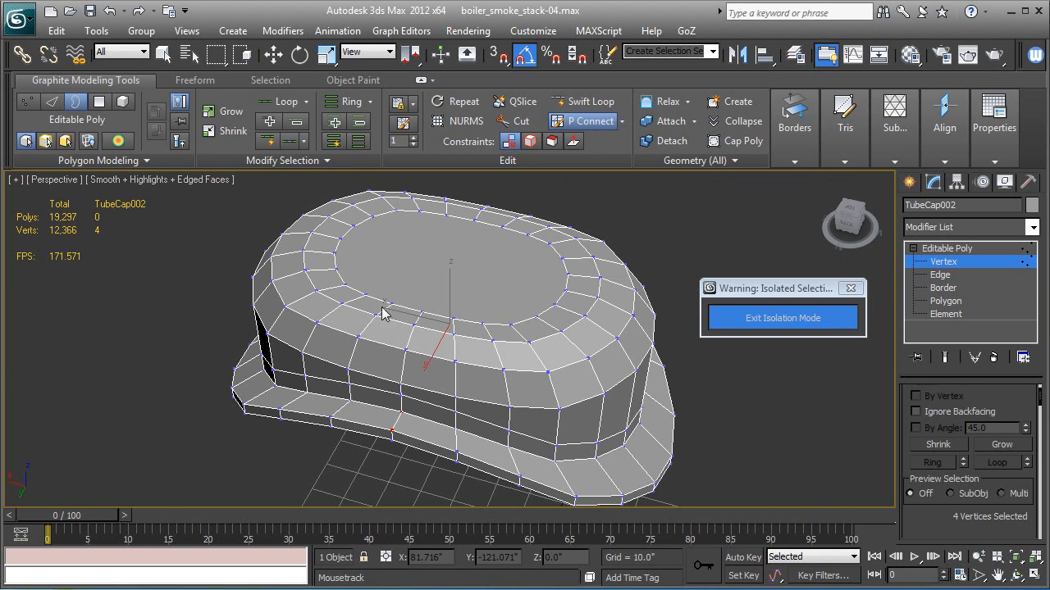
middle_click_drag(416, 242, 361, 339, "alt")
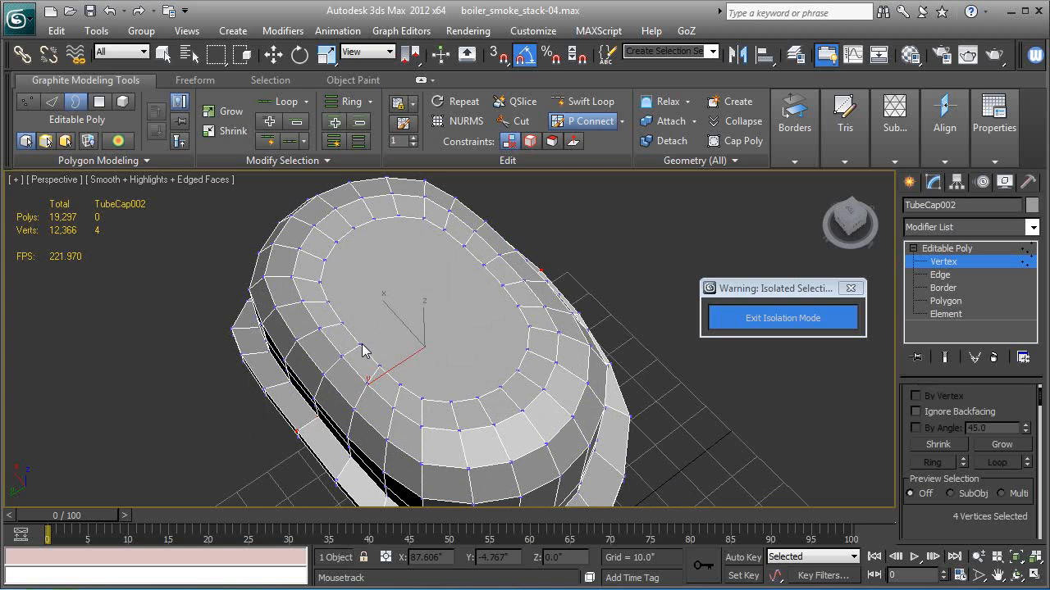
left_click(359, 345)
left_click(483, 266, "ctrl")
key("ctrl+shift+e")
middle_click_drag(426, 307, 362, 361)
left_click(328, 365)
left_click(450, 285, "ctrl")
key("ctrl+shift+e")
left_click(430, 269)
left_click_drag(347, 322, 314, 342, "ctrl")
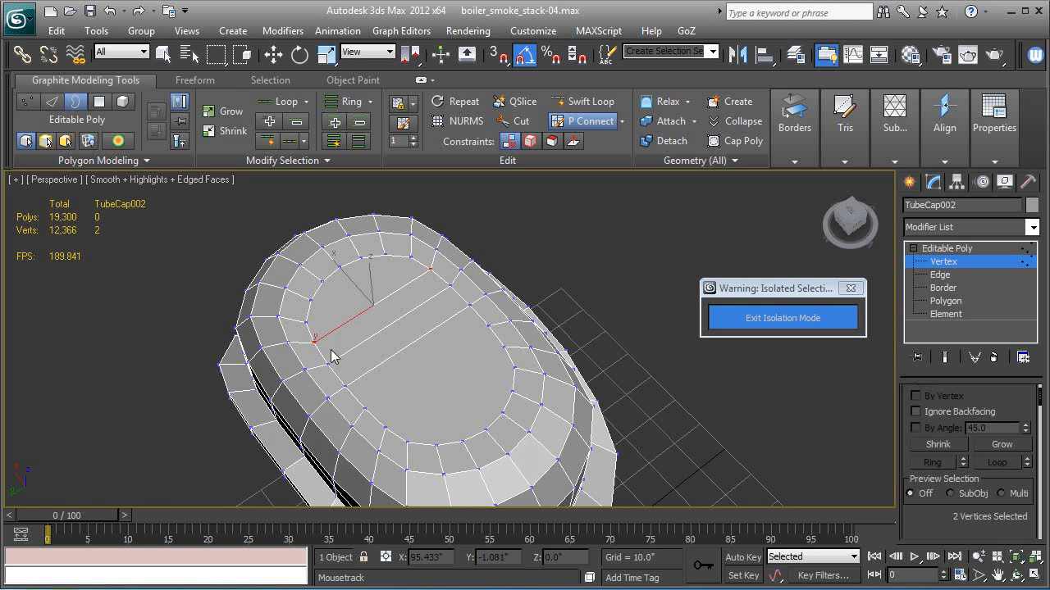
- Connect the four remaining opposite vertex pairs along the cap's long sides with crosswise edges
left_click_drag(365, 409, 487, 325, "ctrl")
left_click_drag(385, 427, 504, 347, "ctrl")
left_click(305, 320)
left_click(410, 258, "ctrl")
left_click(406, 443)
left_click(515, 368, "ctrl")
- Draw the first lengthwise edge line across the crosswise edges, joining the facing vertices at the cap's two rounded ends
middle_click_drag(355, 430, 397, 378, "alt")
scroll(495, 347, "up", 3)
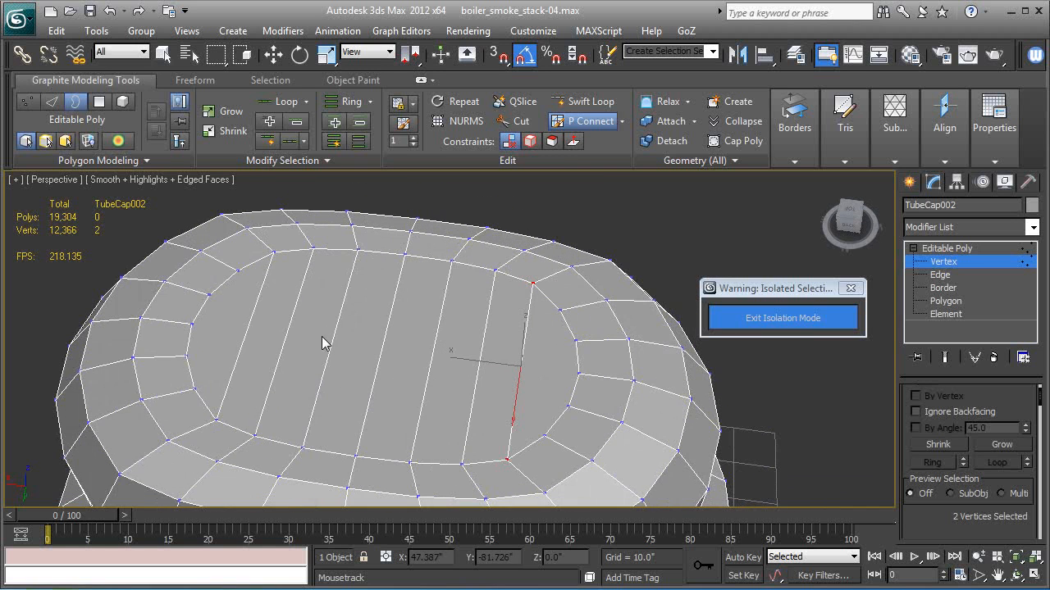
left_click(208, 296)
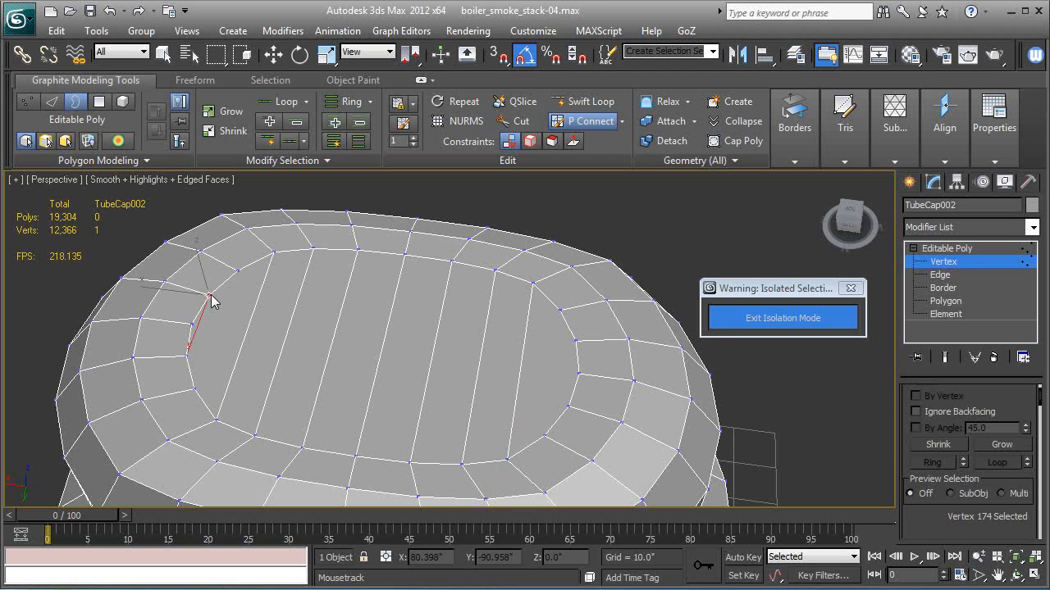
left_click_drag(222, 294, 270, 303)
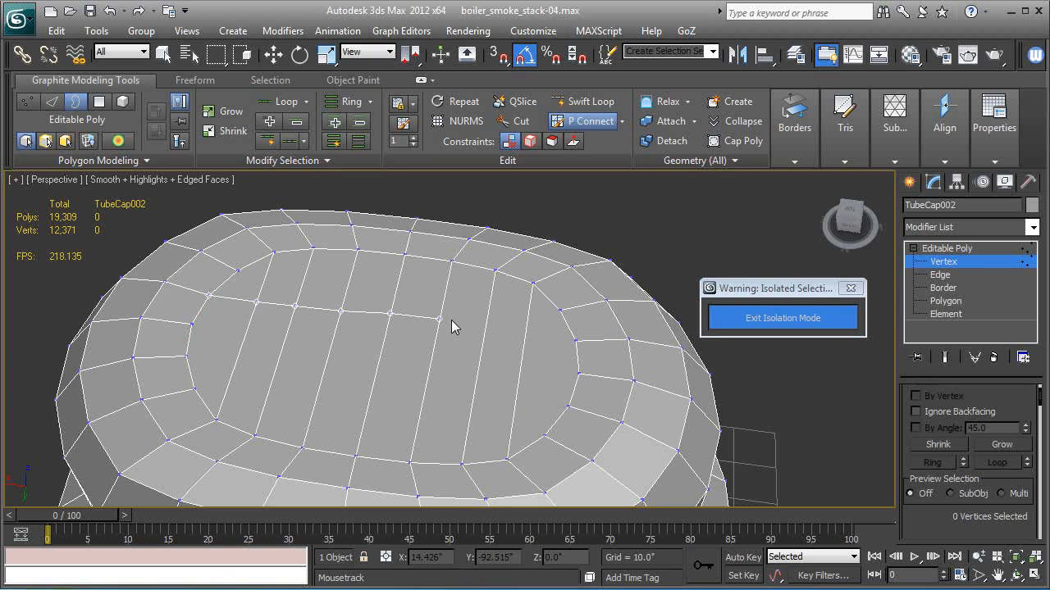
left_click_drag(486, 325, 576, 345)
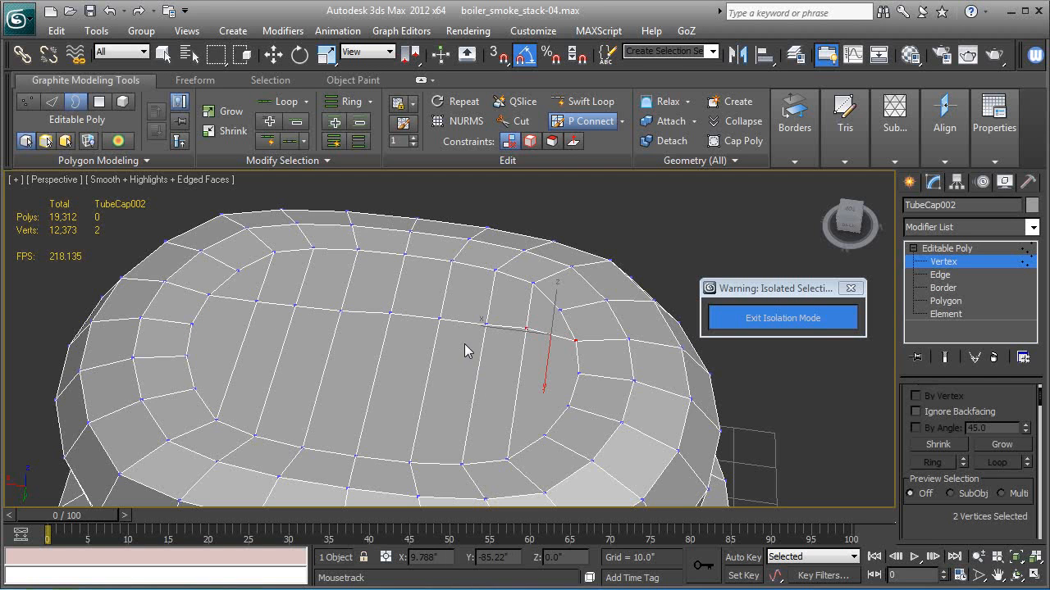
- Draw a second lengthwise edge line across the cap between the next pair of facing end vertices
middle_click_drag(463, 397, 462, 383)
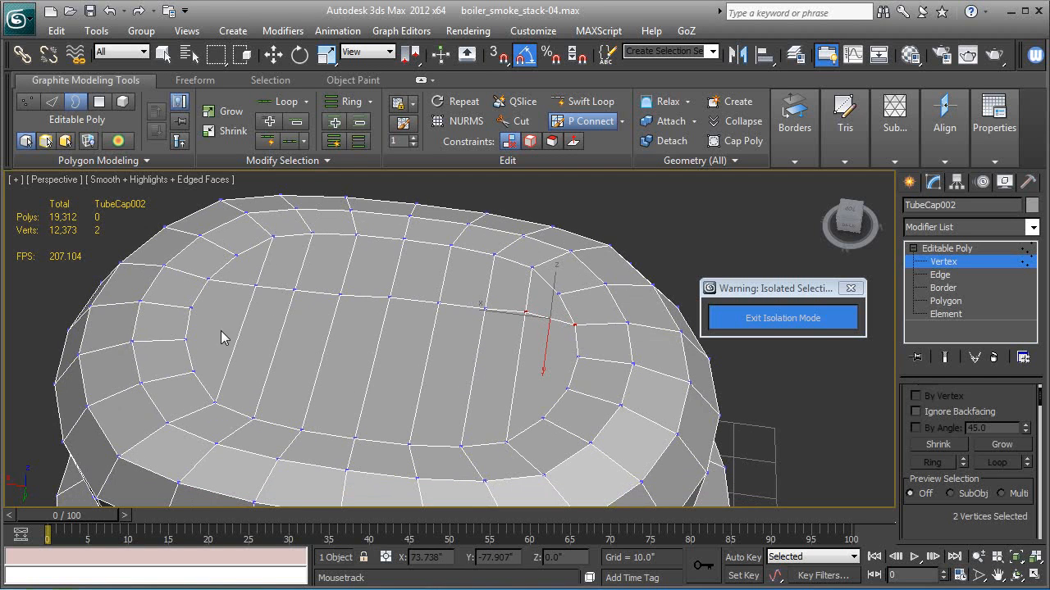
left_click(191, 309)
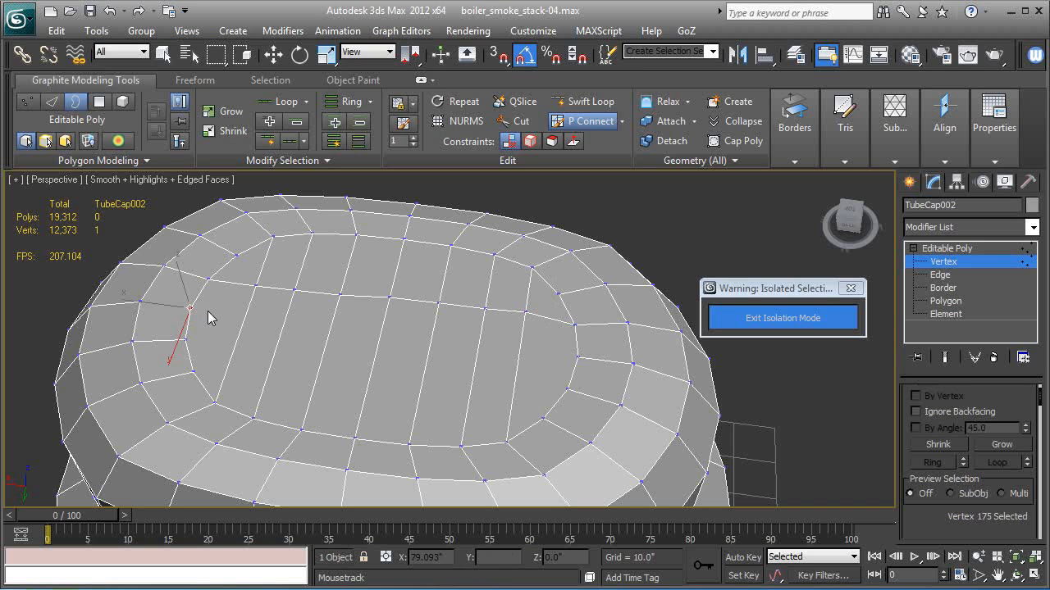
left_click_drag(243, 316, 348, 332)
left_click_drag(524, 345, 585, 358)
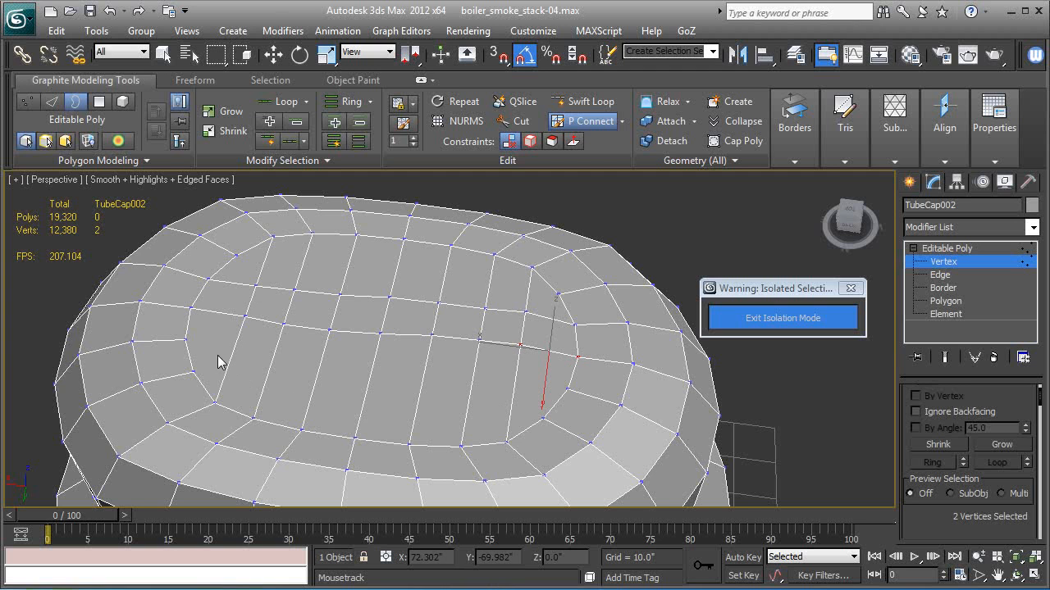
- Draw a third lengthwise edge line between the next facing end vertices and leave P Connect
left_click(186, 340)
left_click(235, 347)
left_click(422, 381)
left_click(472, 382)
left_click_drag(519, 386, 569, 387)
right_click(577, 386)
mouse_move(557, 386)
middle_mouse_down("alt")
mouse_move(364, 387)
mouse_move(301, 405)
mouse_move(330, 410)
middle_mouse_up("alt")
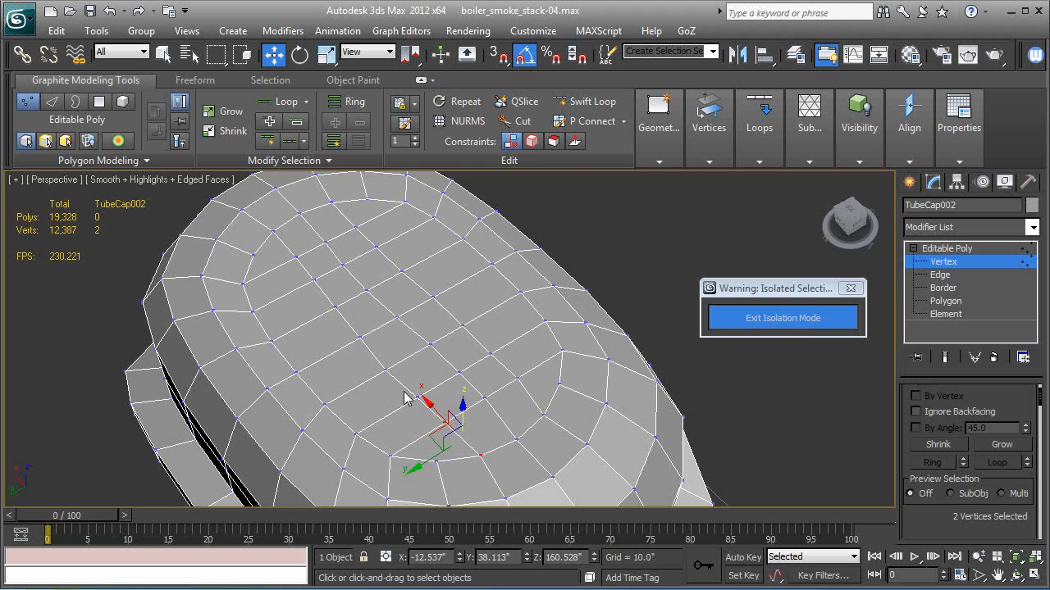
- Exit isolation mode to bring back the boiler and reference image around the capped dome
middle_click_drag(402, 347, 376, 317, "alt")
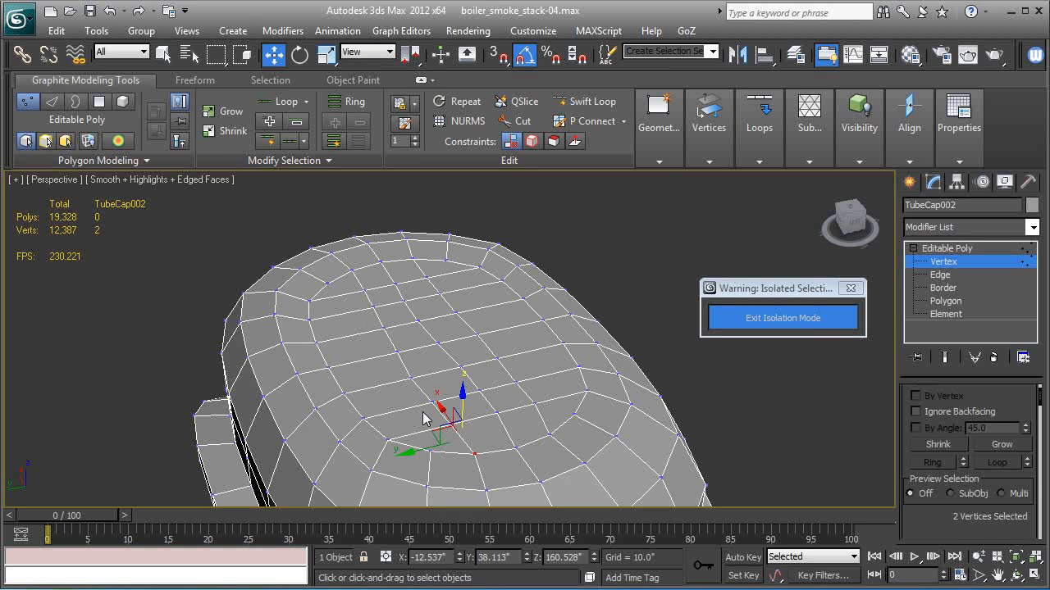
middle_click_drag(424, 413, 441, 366)
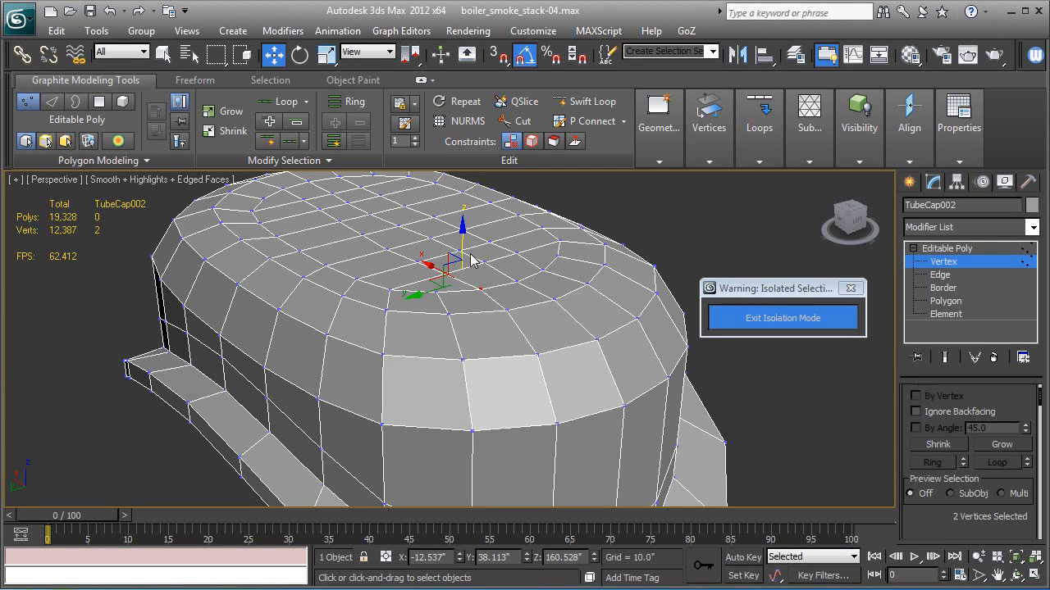
mouse_move(573, 319)
middle_mouse_down("alt")
mouse_move(556, 312)
mouse_move(606, 313)
mouse_move(574, 302)
middle_mouse_up("alt")
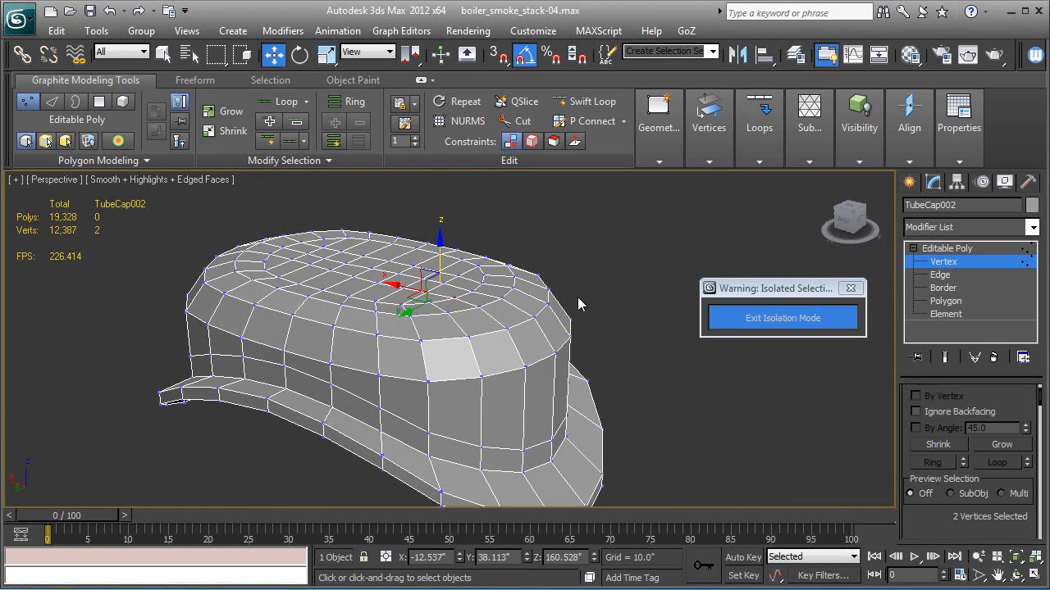
left_click(711, 326)
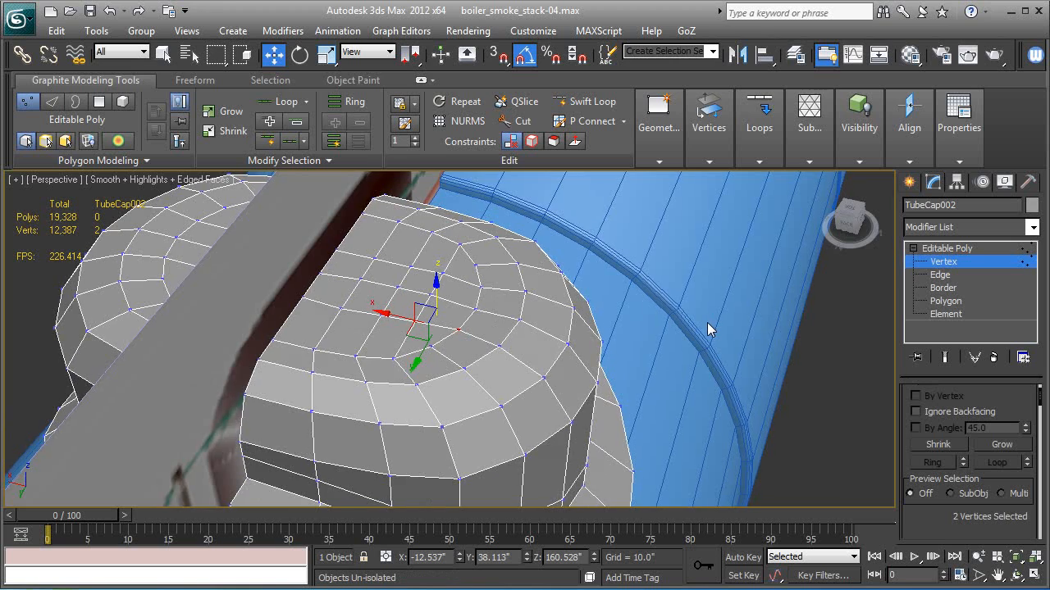
scroll(708, 323, "down", 5)
left_click_drag(707, 322, 645, 287, "alt")
middle_click_drag(644, 287, 627, 242)
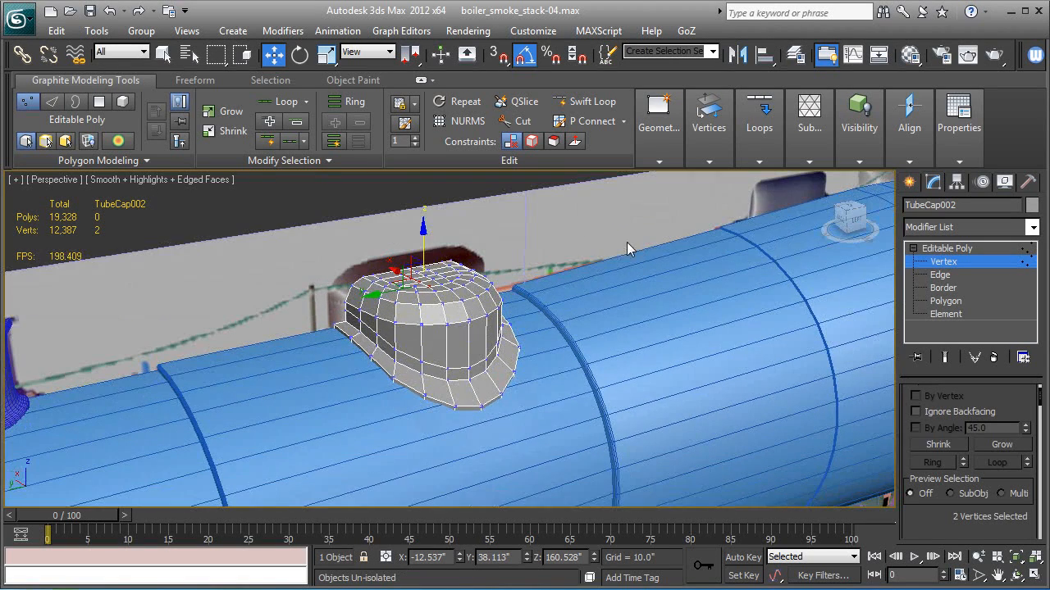
- Leave vertex editing, apply a TurboSmooth modifier to the dome and turn off edged faces
left_click(955, 247)
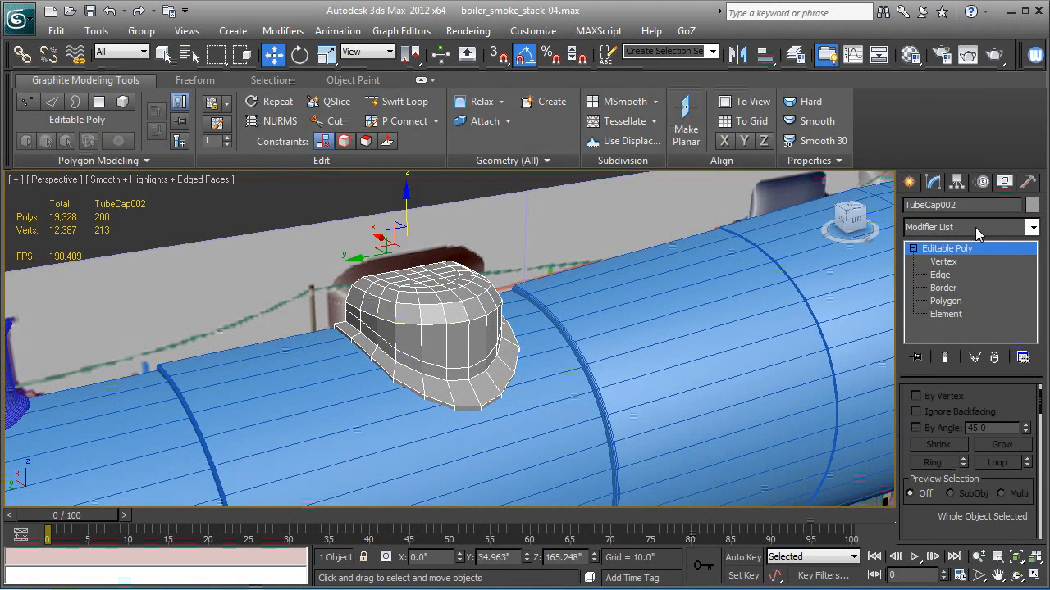
left_click(975, 227)
key("t")
key("u")
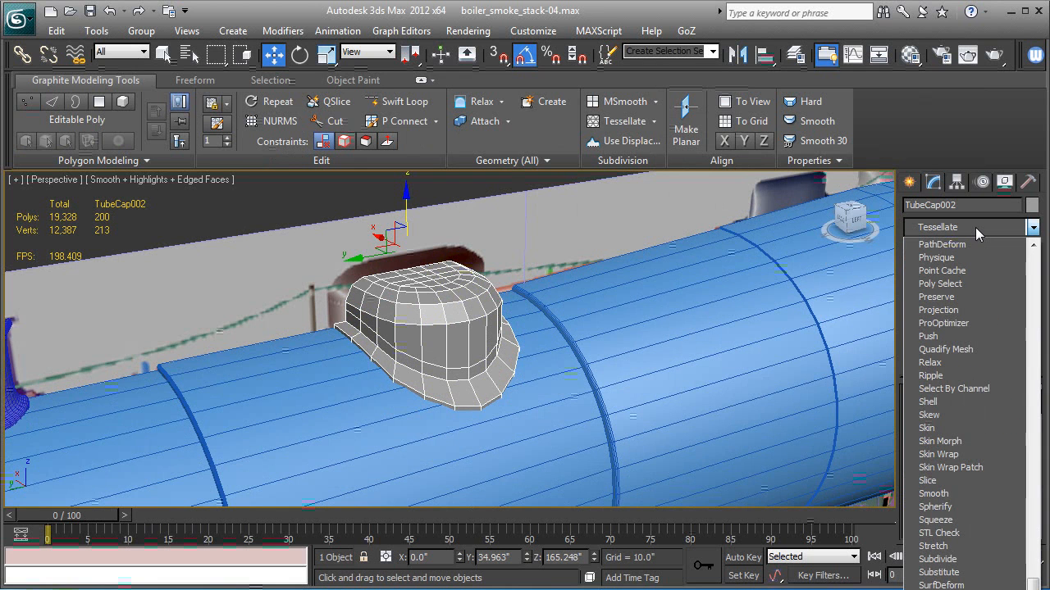
key("Return")
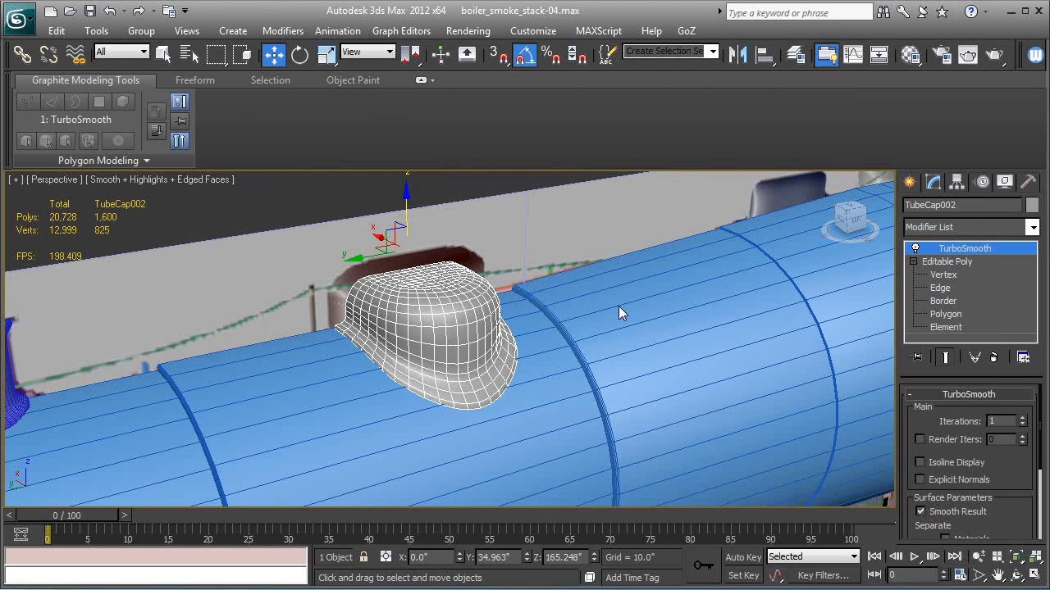
key("F4")
middle_click_drag(457, 303, 409, 283, "alt")
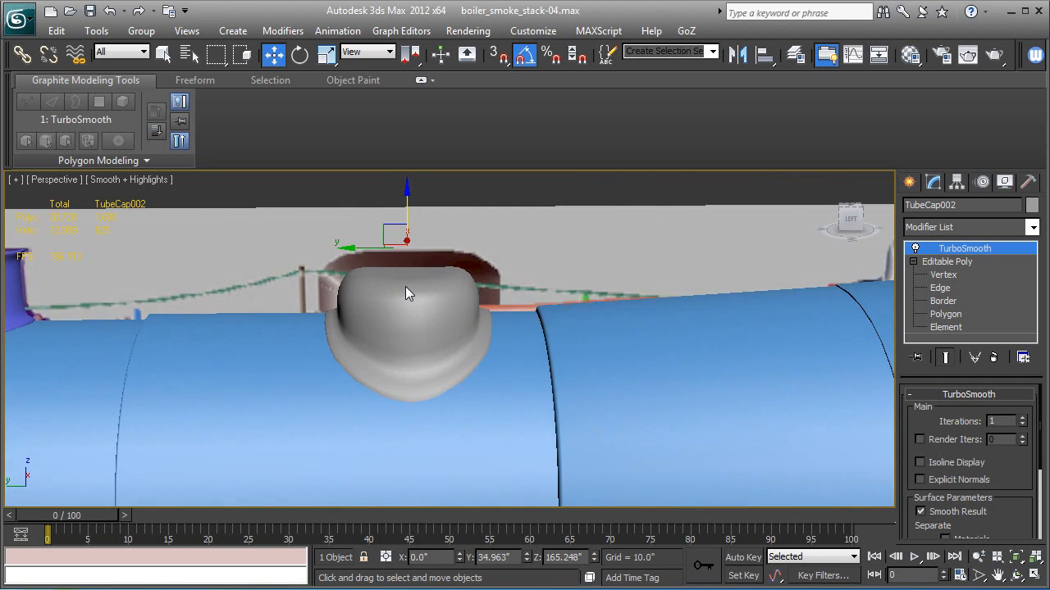
- Scale the dome along the boiler's length to about 129.7 percent to match the reference dome's width
scroll(405, 286, "up", 3)
left_click(325, 57)
left_click_drag(318, 197, 302, 200)
middle_click_drag(331, 246, 388, 240, "alt")
- In the Left view, raise the dome's upper three vertex rows to a Z of about 162.6, close to the reference dome's top
key("l")
key("z")
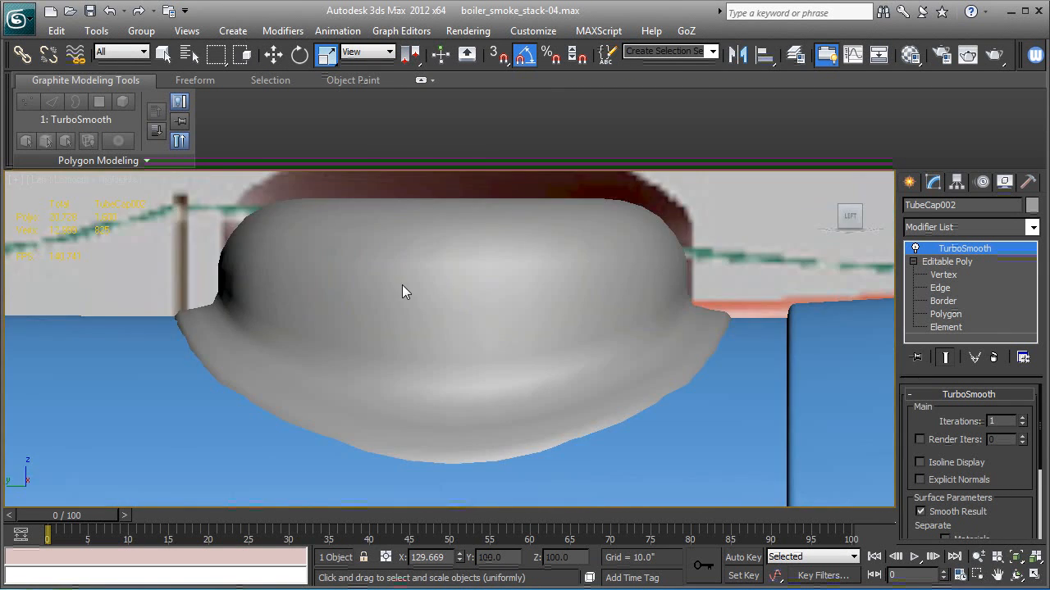
middle_click_drag(401, 285, 390, 373)
key("F3")
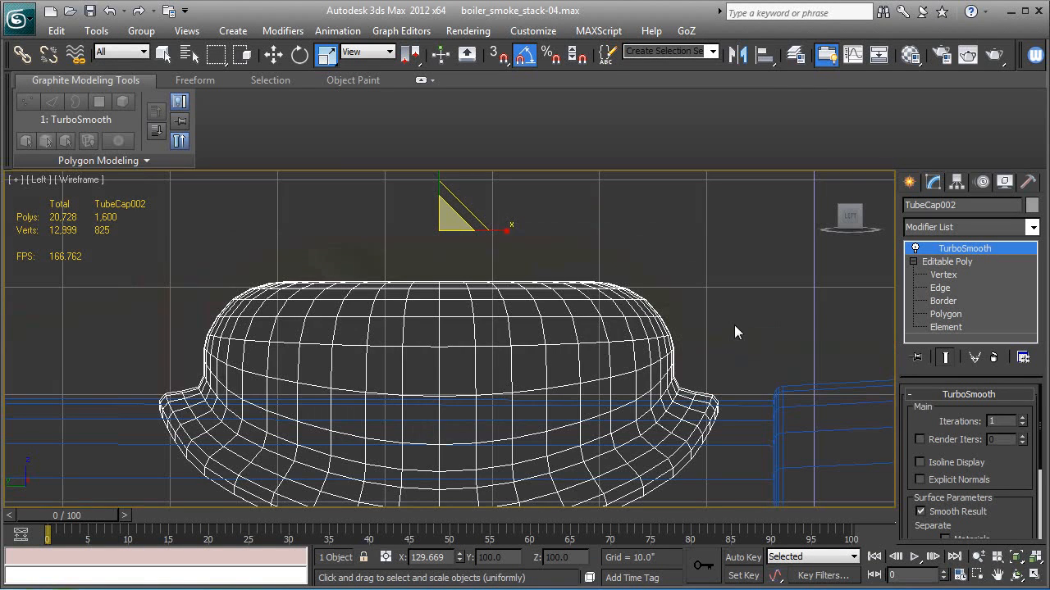
left_click(943, 275)
mouse_move(158, 230)
left_mouse_down()
mouse_move(781, 408)
mouse_move(752, 356)
left_mouse_up()
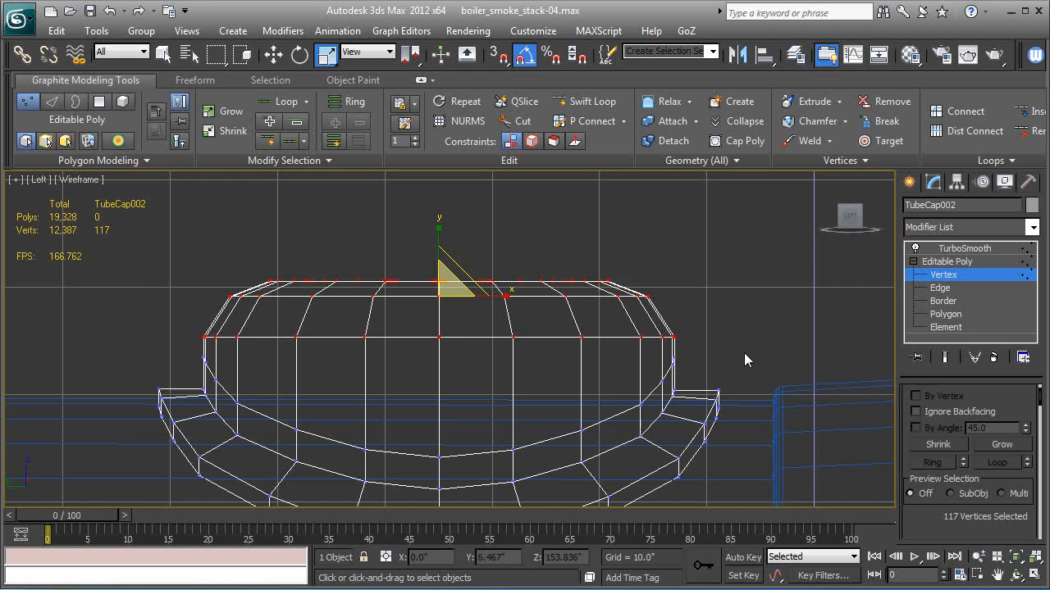
key("F3")
key("w")
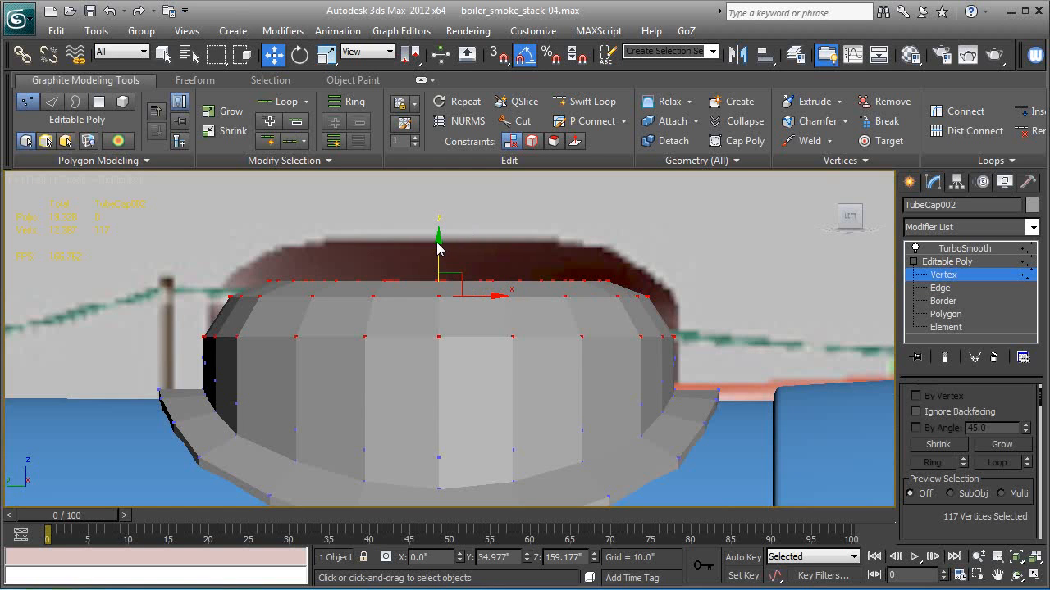
left_click_drag(438, 239, 441, 204)
key("alt+x")
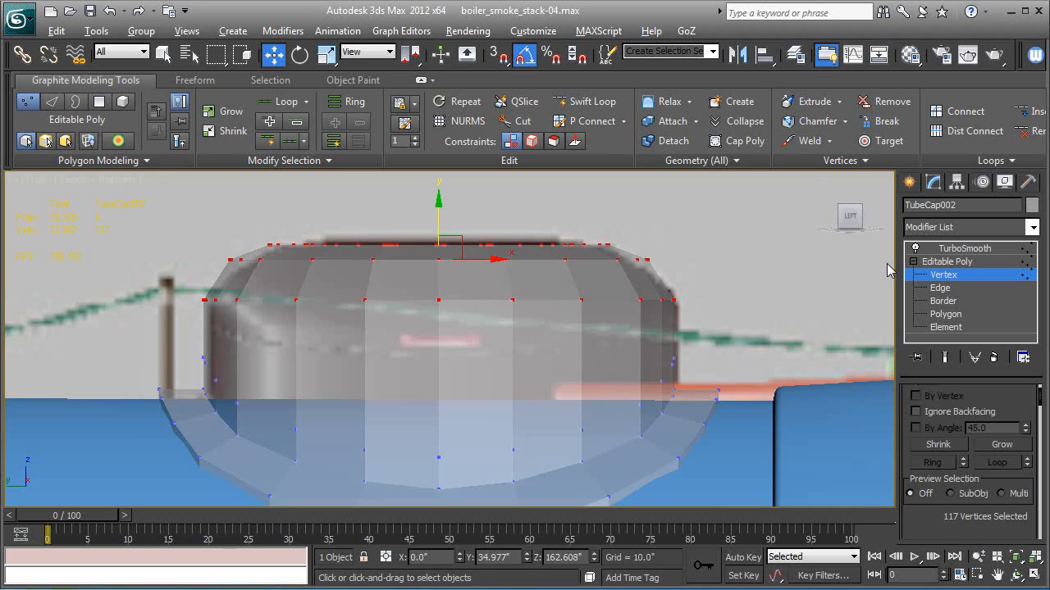
key("alt+x")
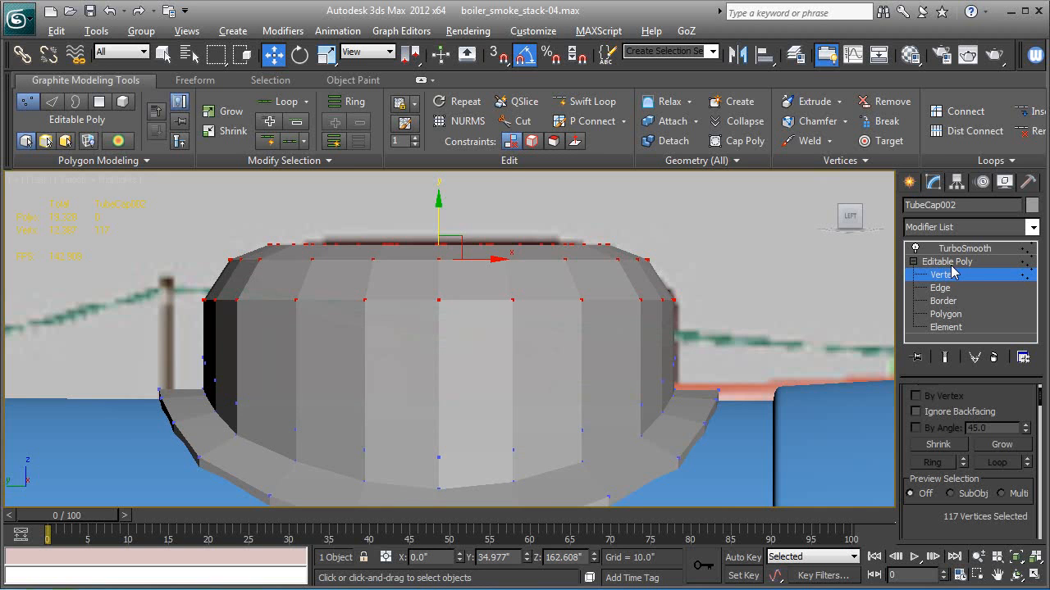
- Leave vertex editing, return to the TurboSmooth level and inspect the smoothed dome in perspective
left_click(954, 262)
left_click(954, 249)
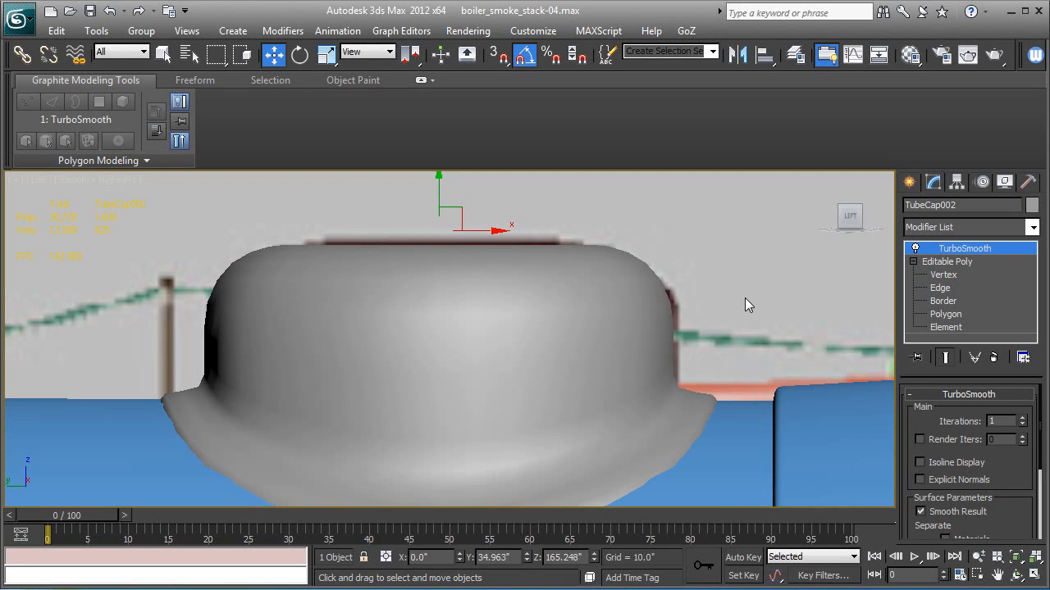
key("p")
scroll(742, 297, "up", 2)
middle_click_drag(418, 335, 420, 360, "alt")
scroll(423, 360, "down", 3)
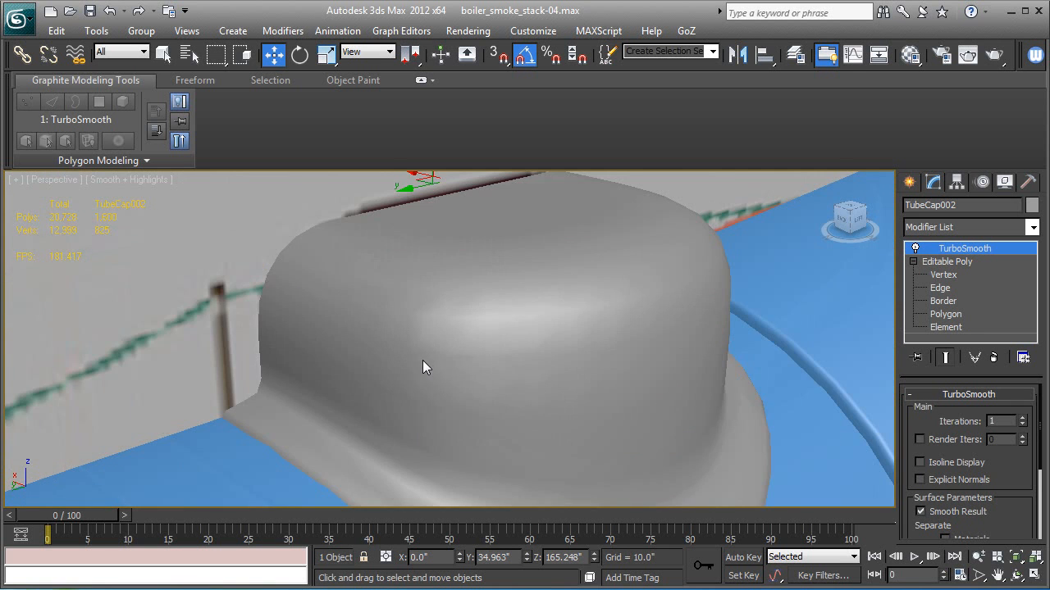
- Set the TurboSmooth iterations to 2 and raise the whole dome slightly to a Z of about 165.57
scroll(422, 360, "down", 2)
middle_click_drag(661, 382, 791, 396, "alt")
left_click(1021, 419)
middle_click_drag(449, 376, 484, 361, "alt")
left_click_drag(399, 199, 399, 194)
middle_click_drag(506, 420, 785, 313, "alt")
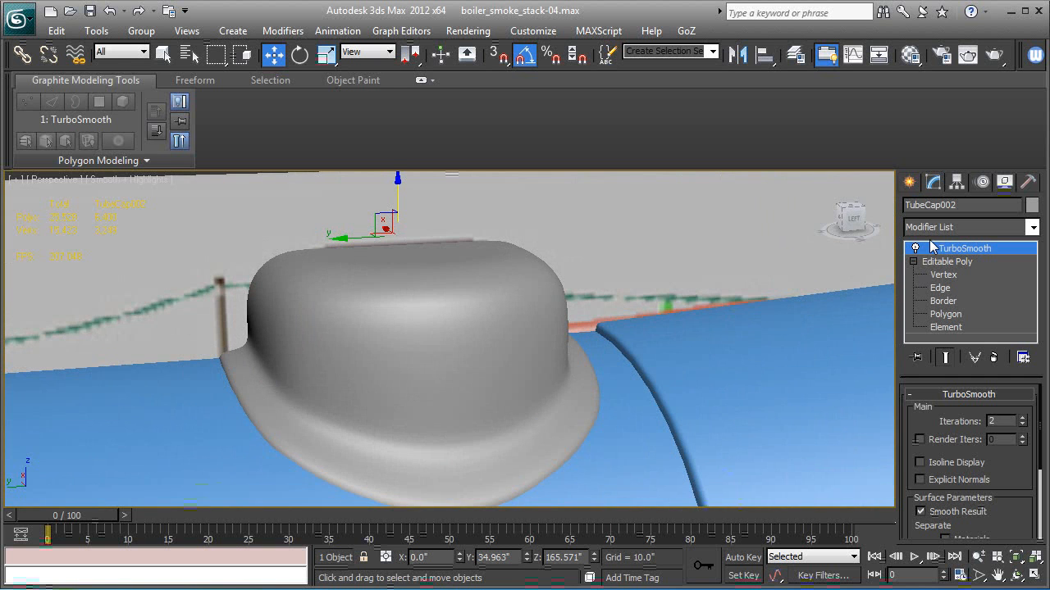
- Rename the dome object as Portal_1-01 and view it along the boiler beside the remaining reference domes
middle_click_drag(647, 318, 452, 400, "alt")
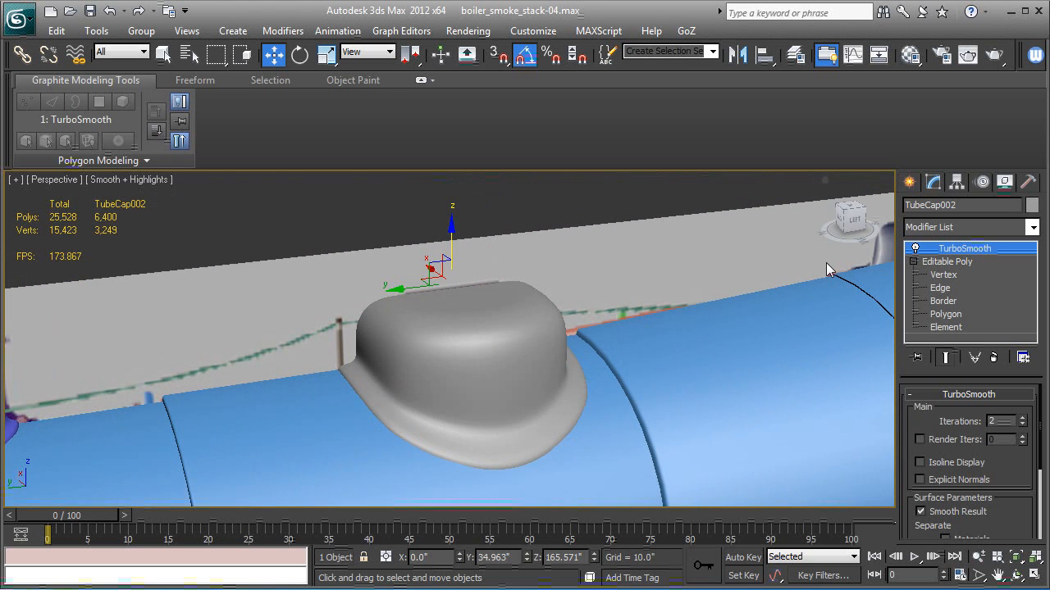
left_click(964, 206)
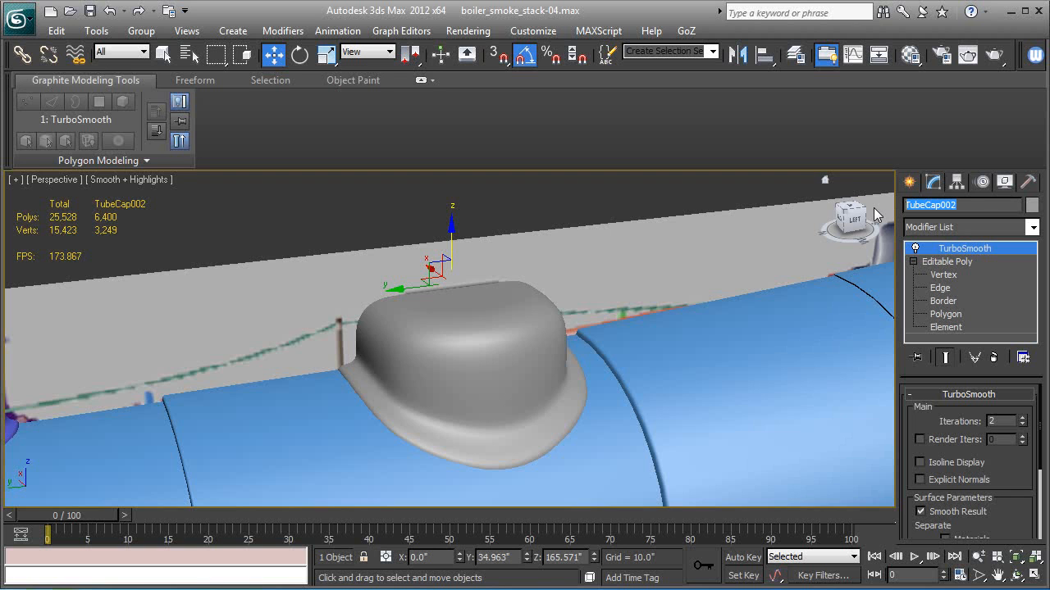
type("Portal_1-01")
scroll(470, 353, "down", 3)
middle_click_drag(506, 367, 527, 339, "alt")
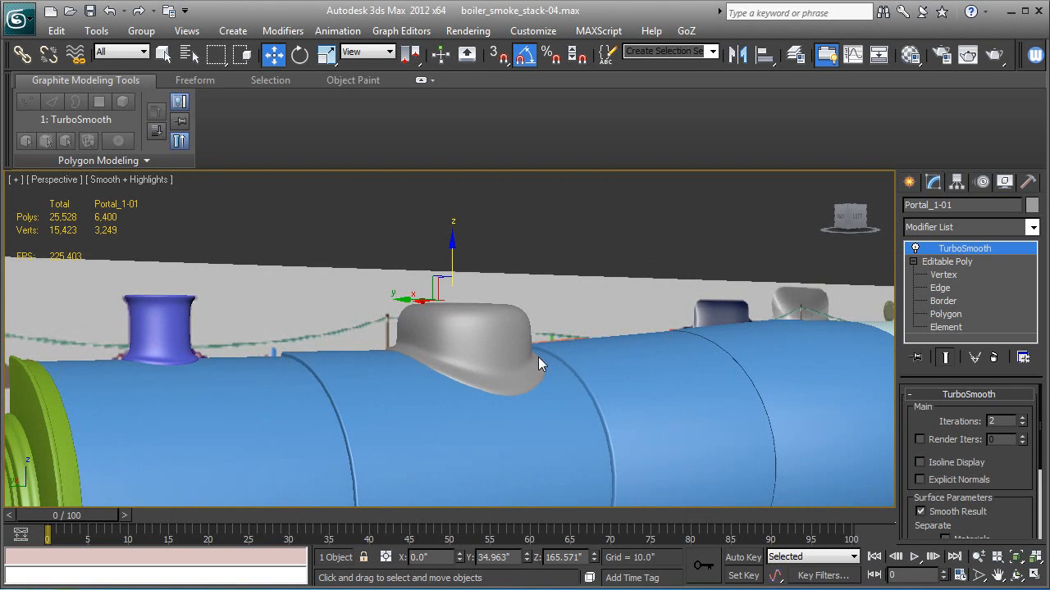
middle_click_drag(555, 394, 576, 378, "alt")
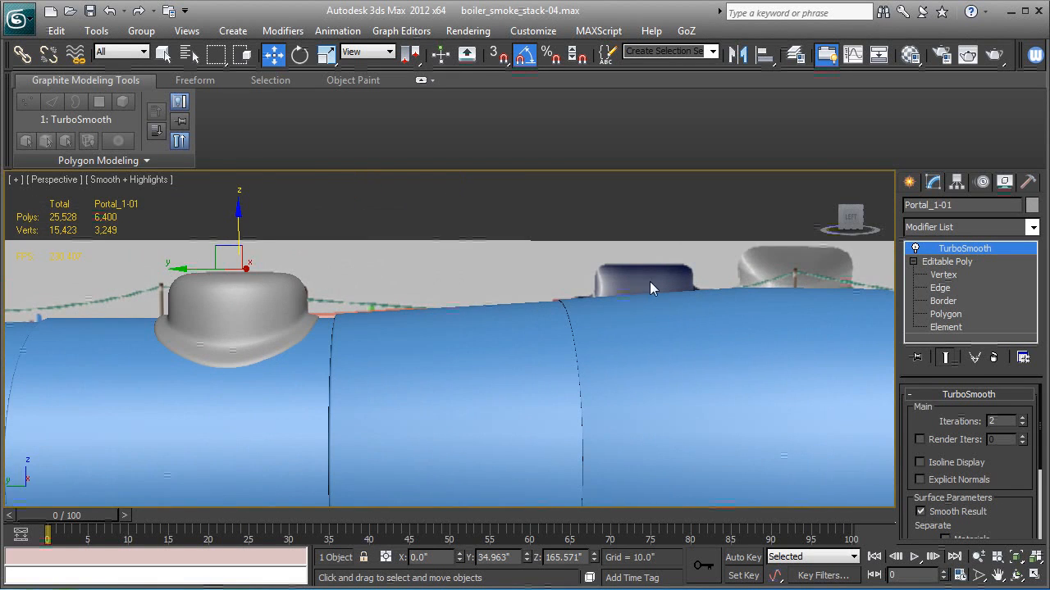